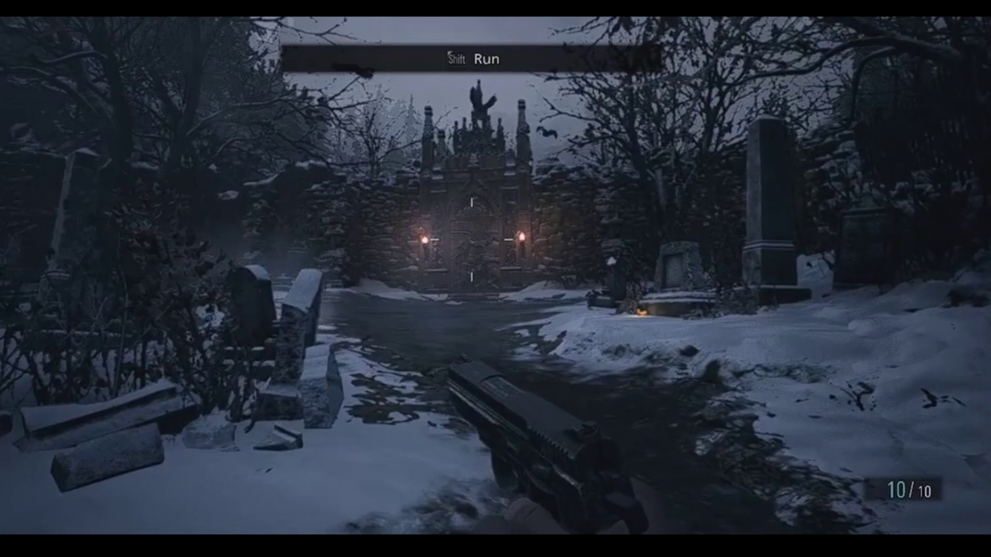
- Walk through the snowy graveyard in Resident Evil Village to the torch-lit gate
key("w")
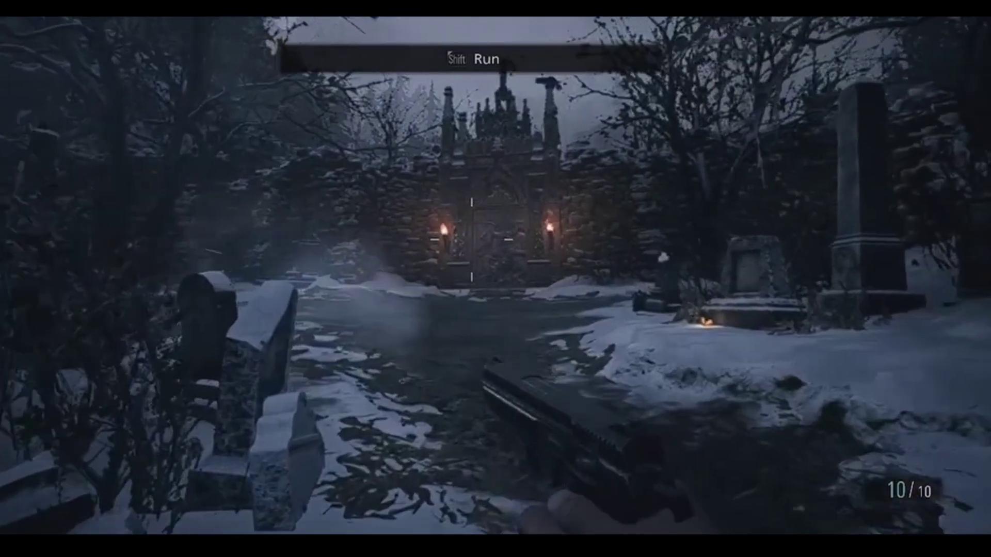
key("w")
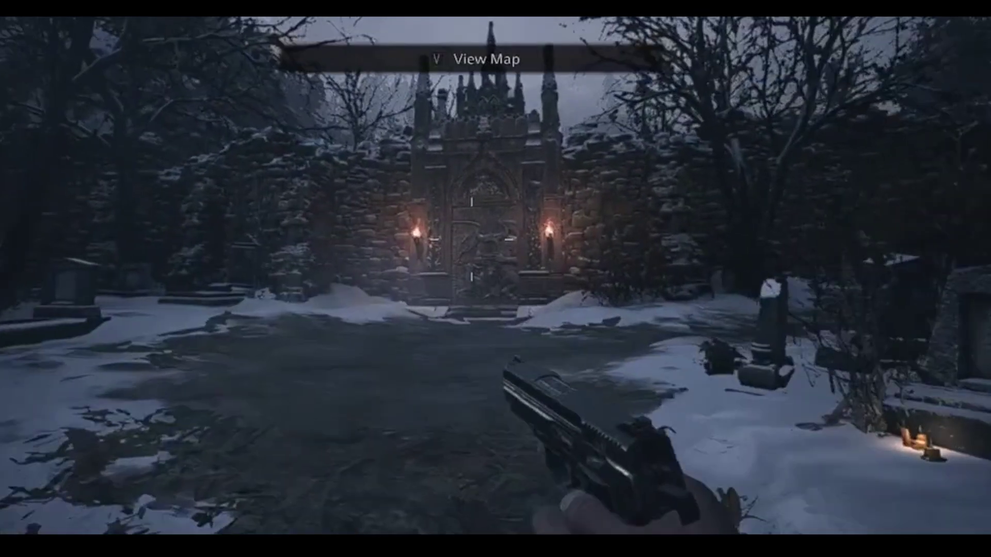
key("w")
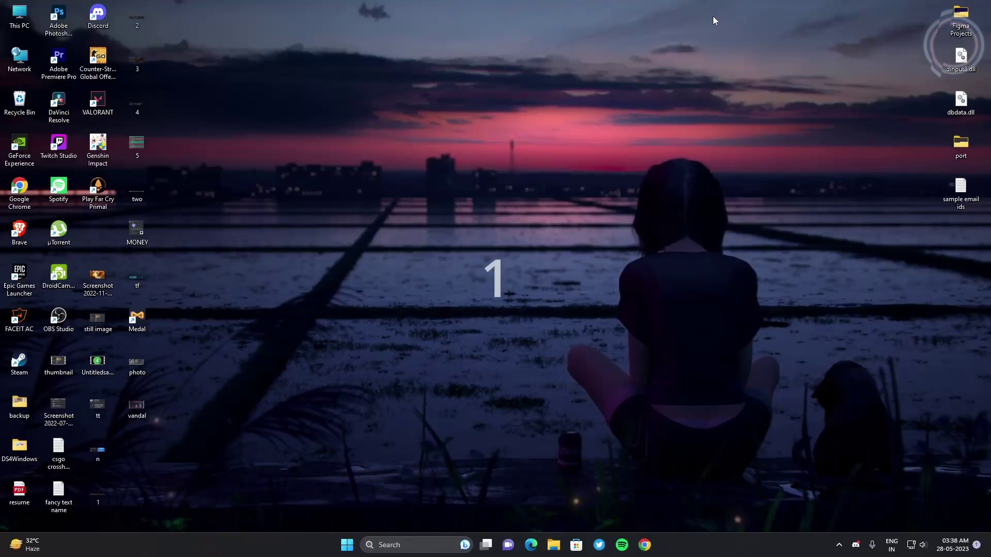
- Search 'power' and make AMD Ryzen High Performance the active power plan
key("super")
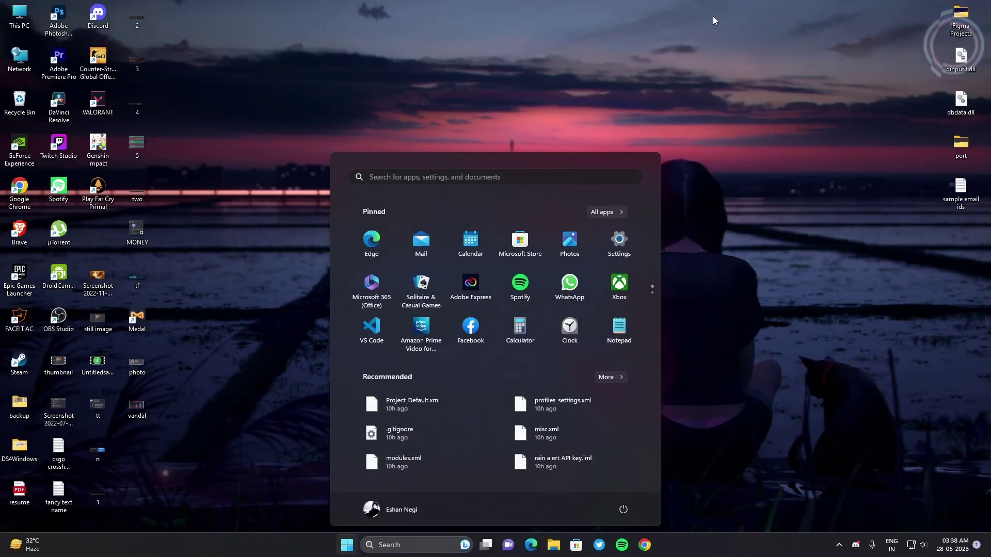
type("power")
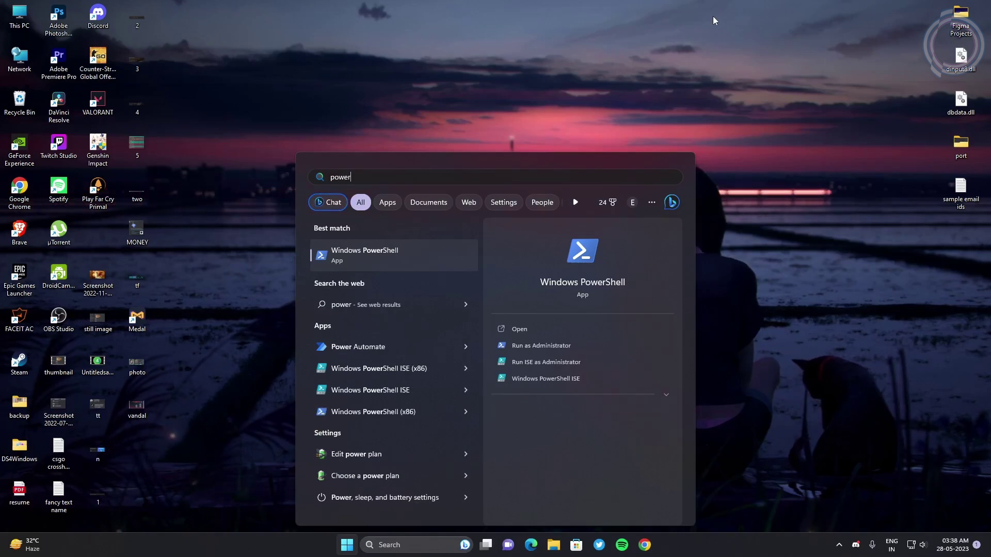
left_click(342, 484)
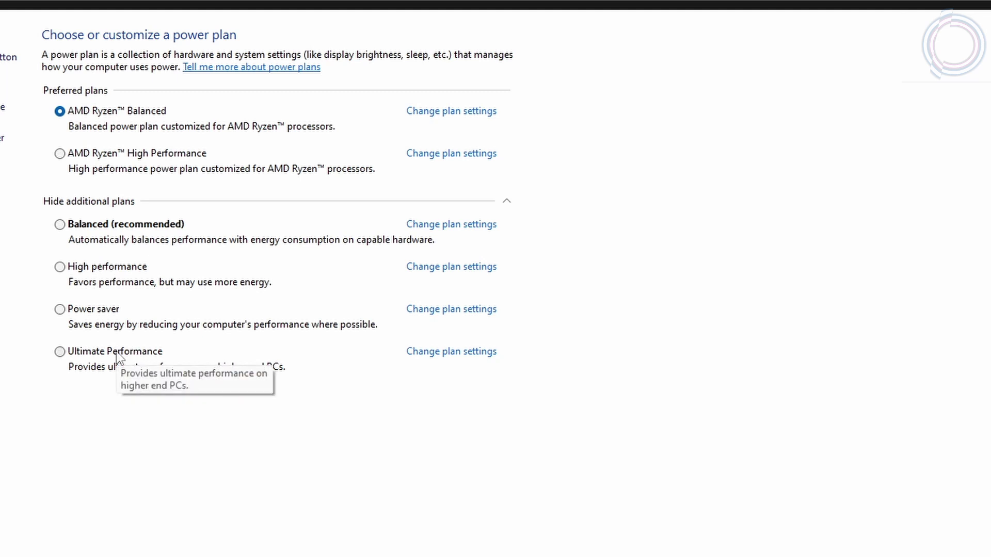
left_click(74, 355)
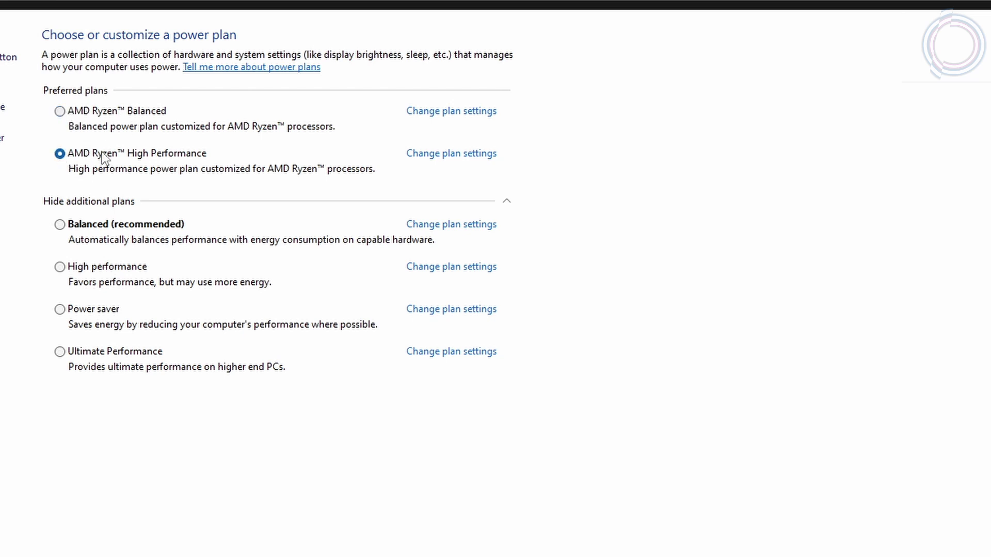
left_click(60, 267)
- Dismiss Power Options and open Storage settings through a 'stor' search
key("super+d")
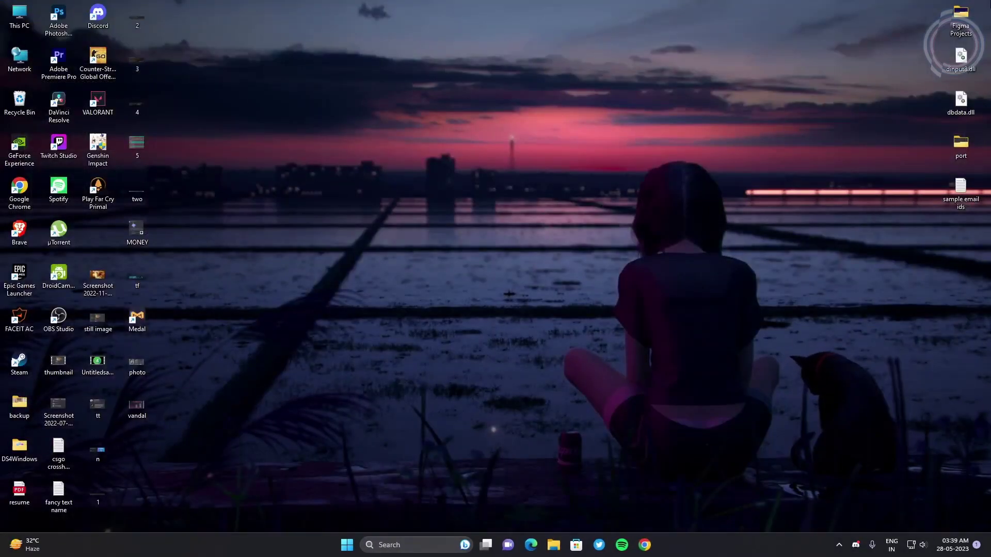
key("super")
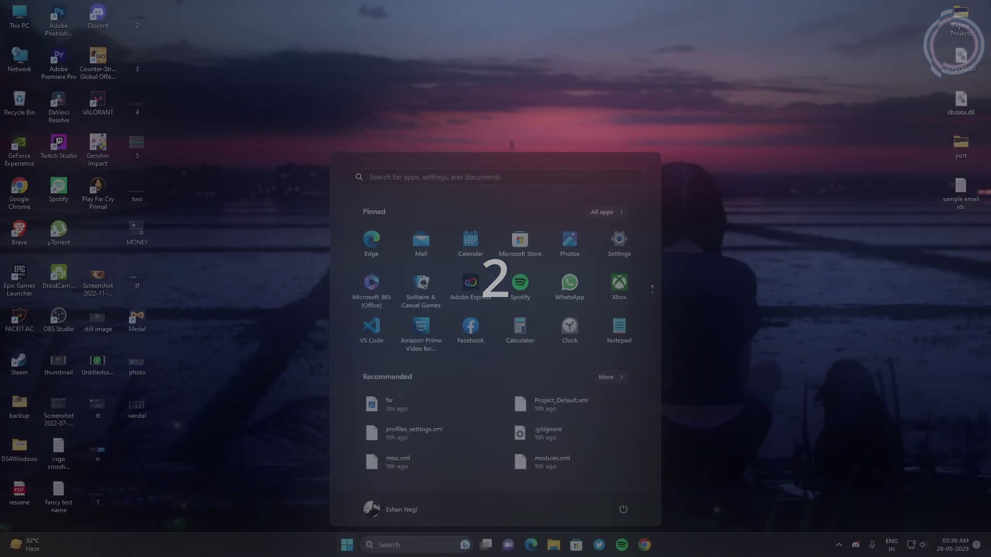
type("stor")
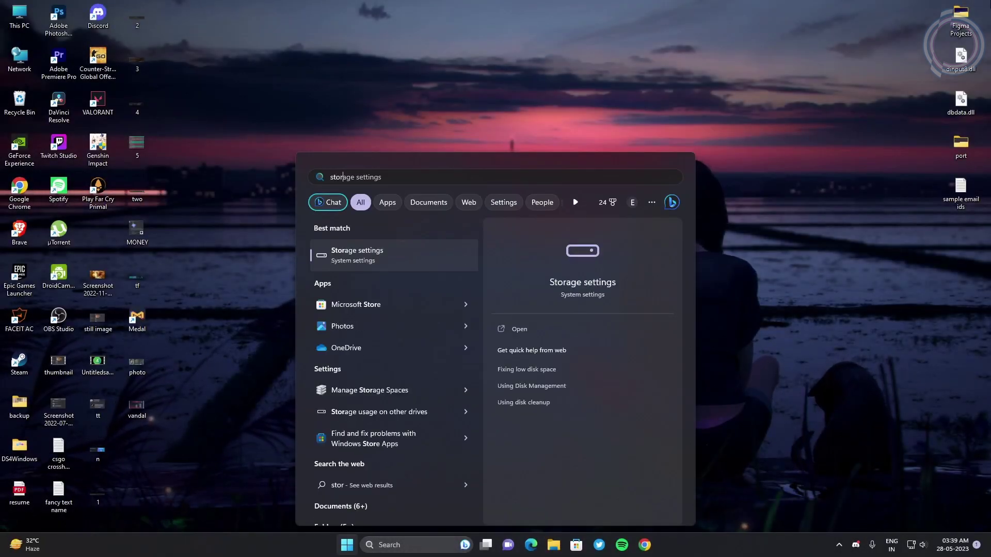
left_click(373, 258)
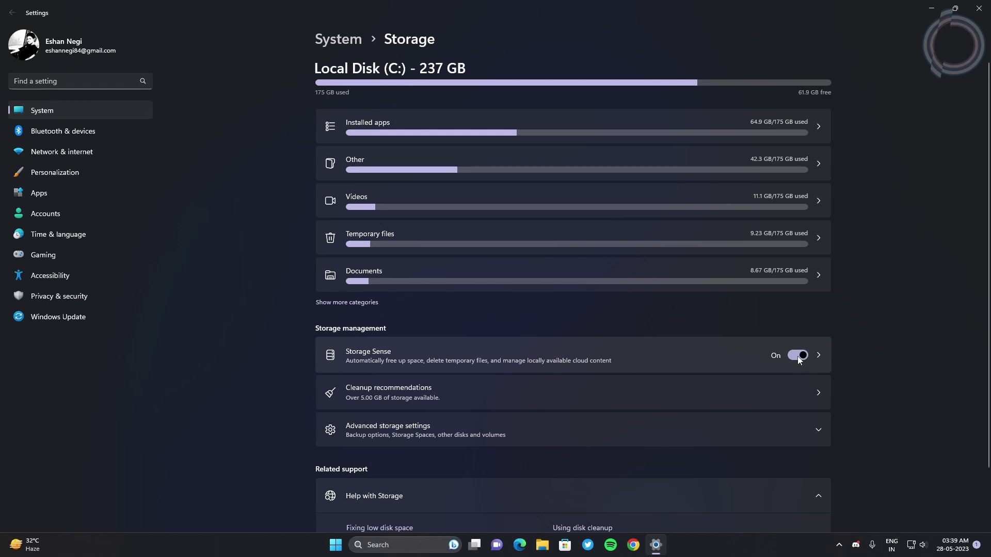
- Permanently delete the 791 KB of Recycle Bin files from Cleanup recommendations
left_click(572, 401)
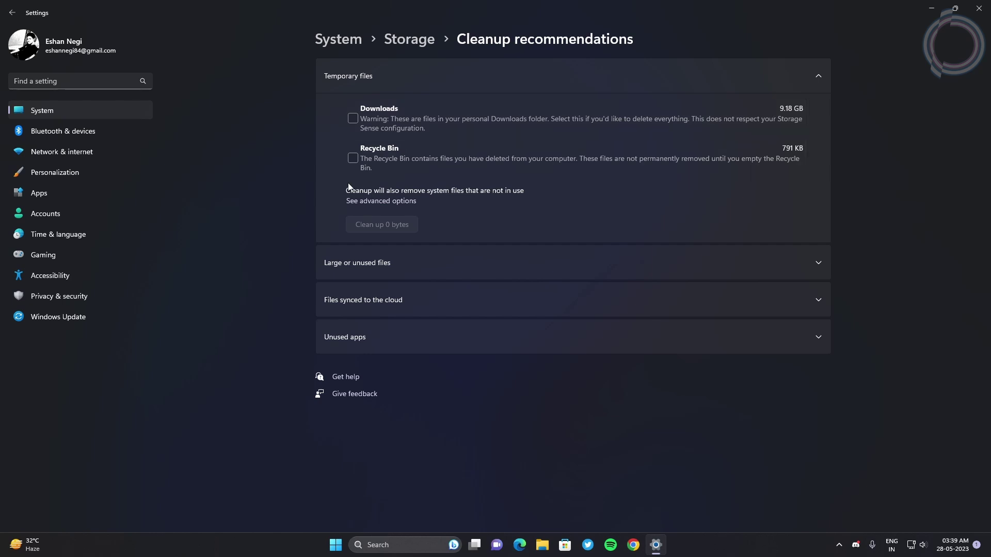
left_click(384, 227)
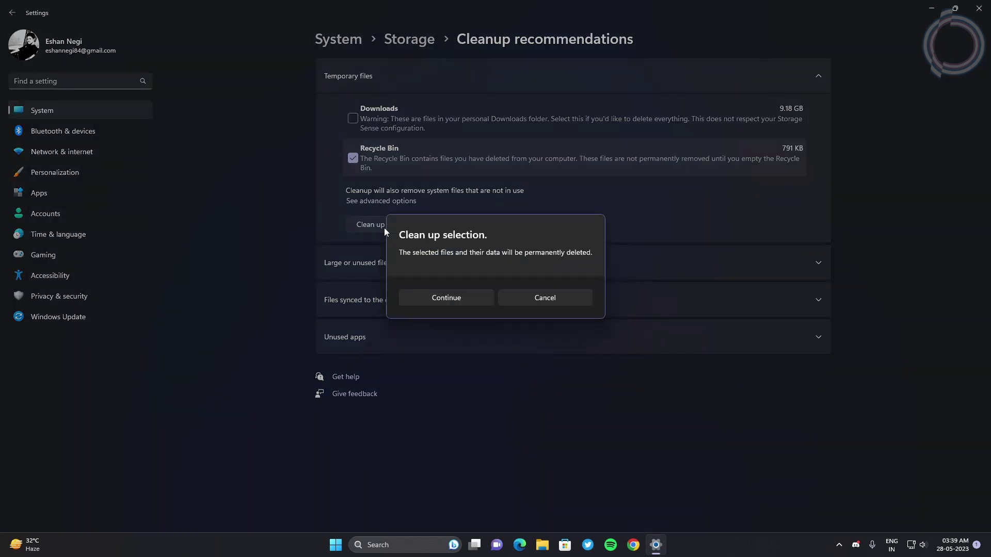
left_click(476, 299)
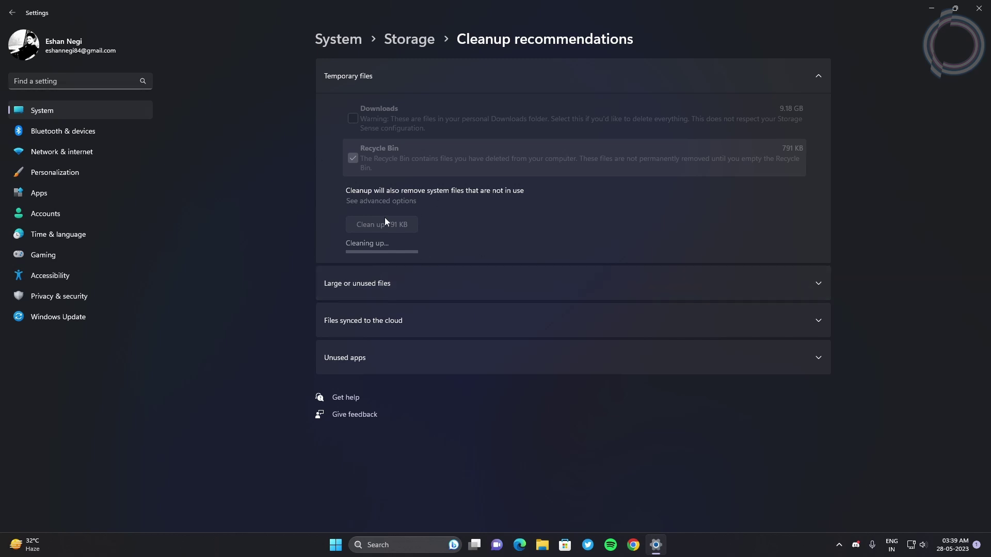
mouse_move(966, 543)
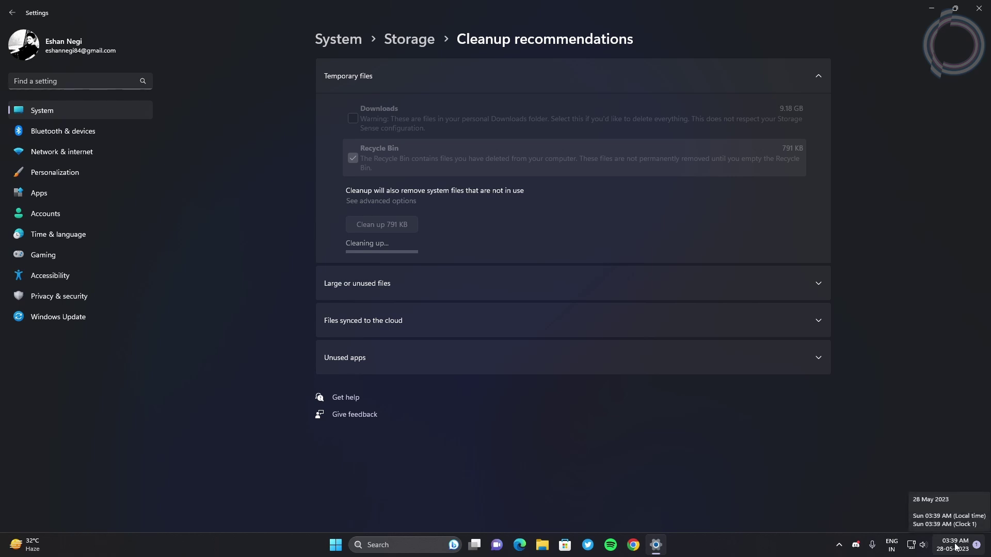
- Sync the clock with the time server from the taskbar clock's Date & time settings
right_click(955, 546)
left_click(928, 501)
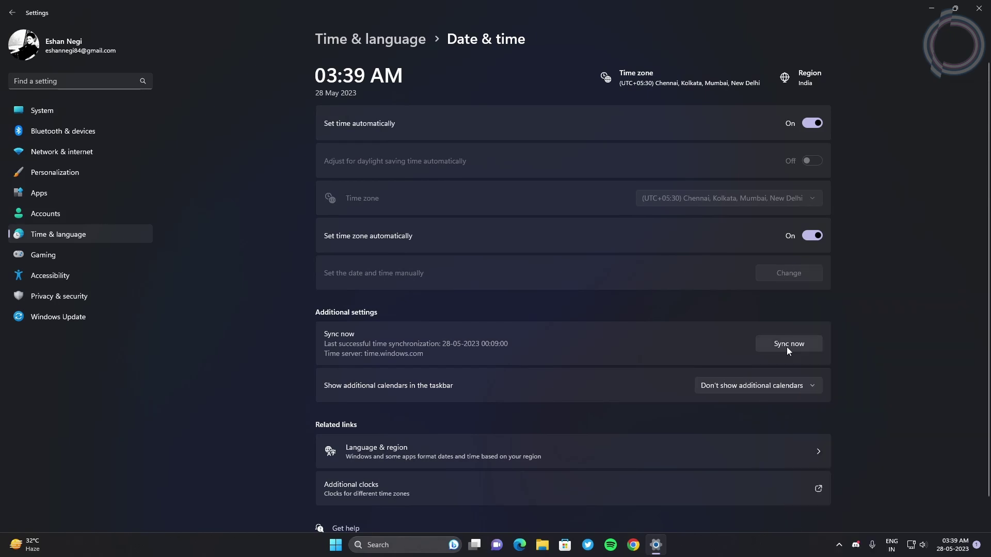
left_click(787, 346)
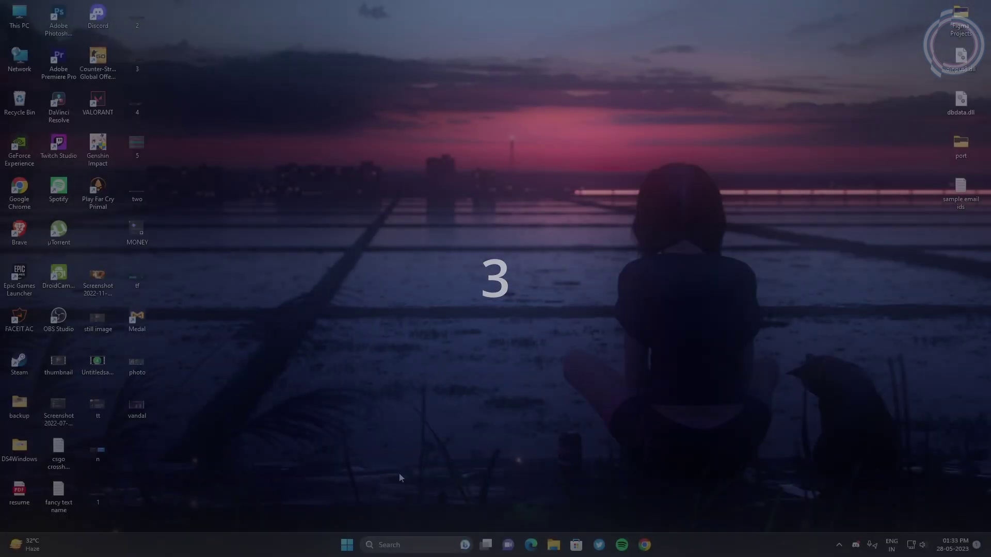
- Quit Medal and Discord from the hidden tray icons
left_click(838, 544)
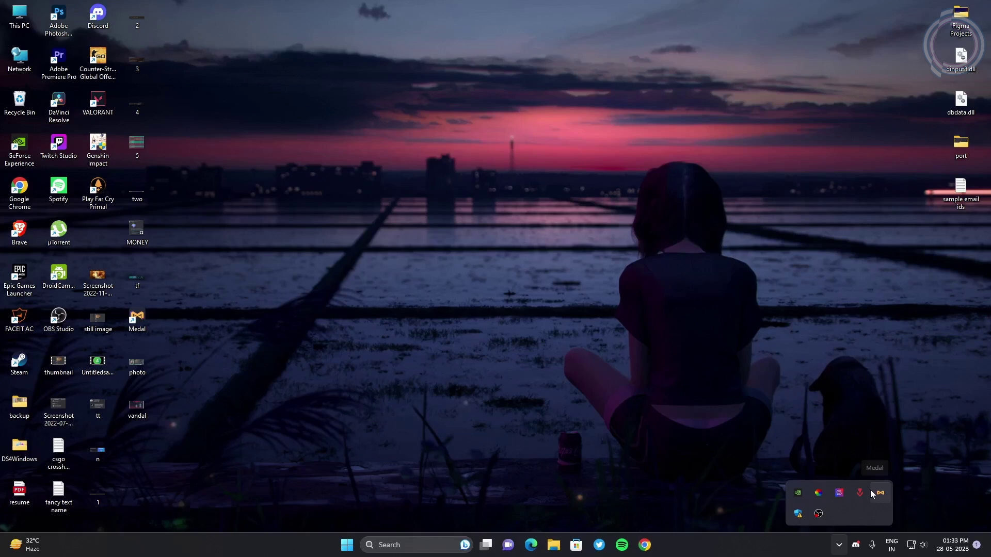
right_click(880, 493)
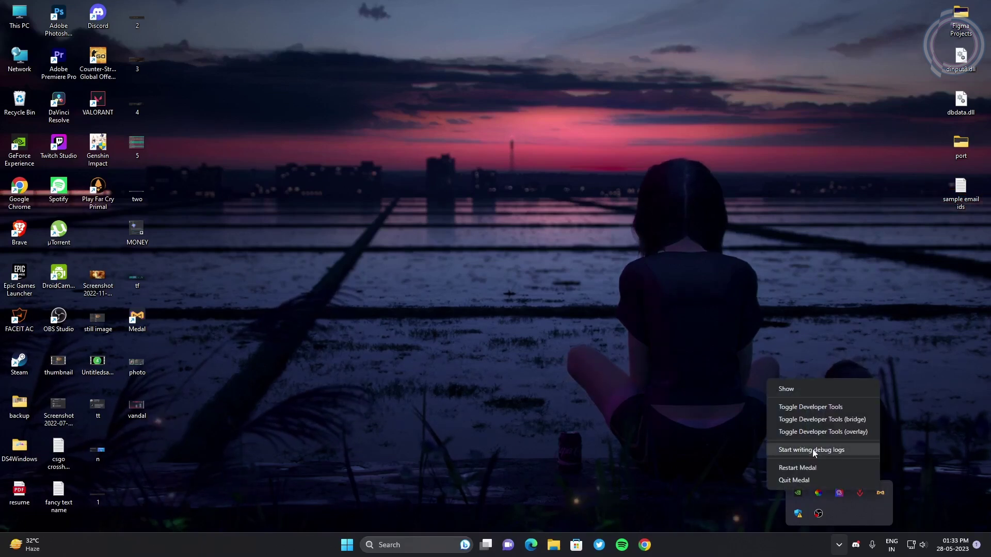
left_click(786, 480)
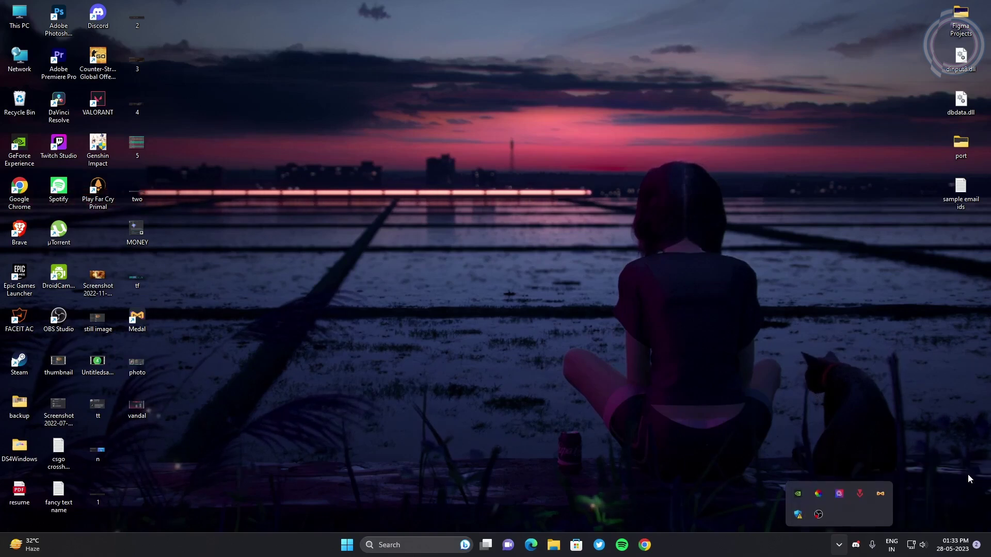
right_click(856, 547)
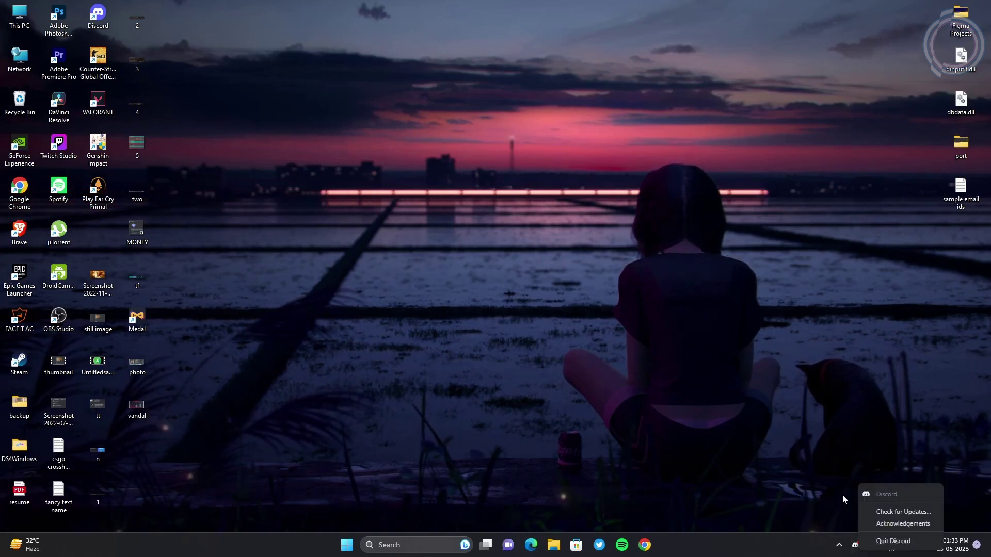
left_click(870, 543)
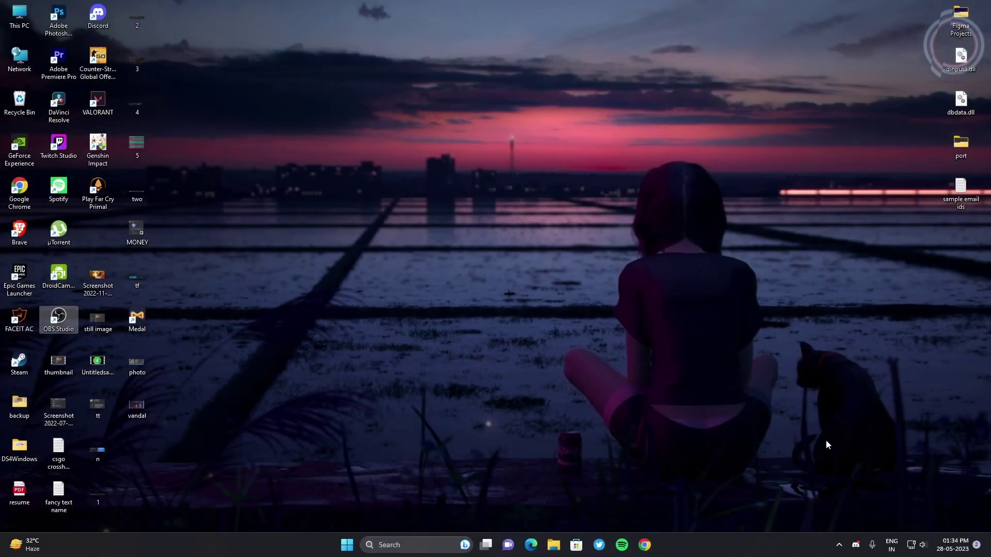
- Turn off 'Continue running background apps when Google Chrome is closed' in Chrome's System settings
left_click(645, 545)
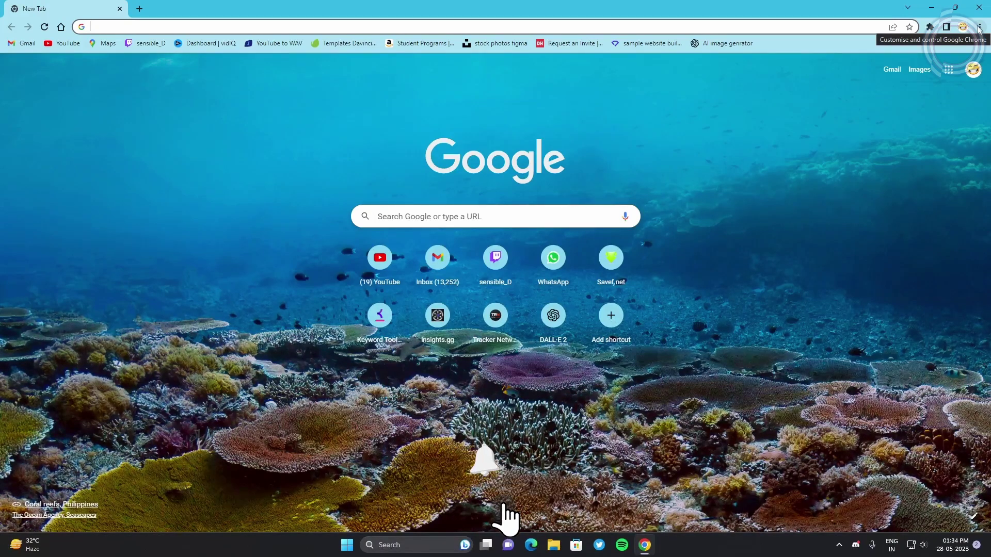
left_click(979, 27)
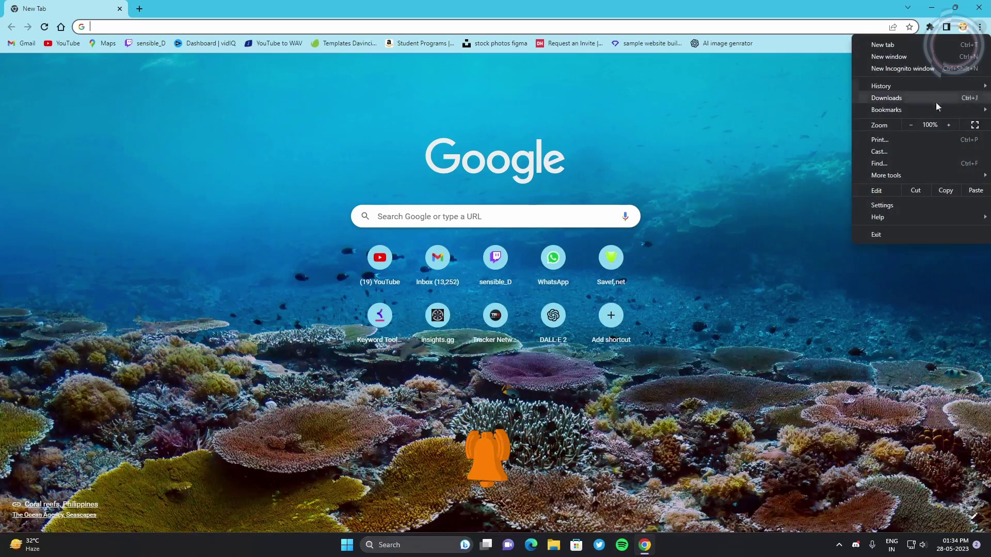
left_click(882, 205)
left_click(54, 311)
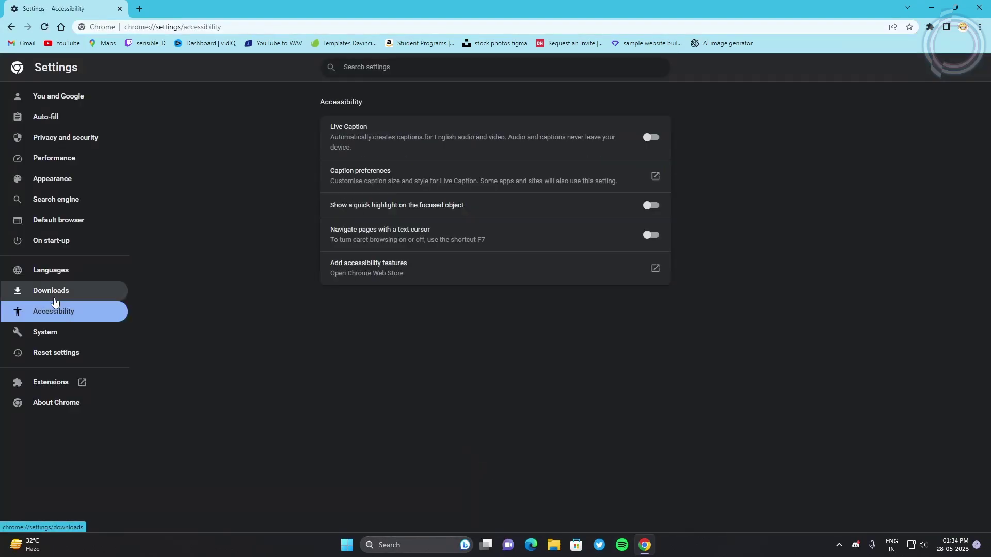
left_click(52, 332)
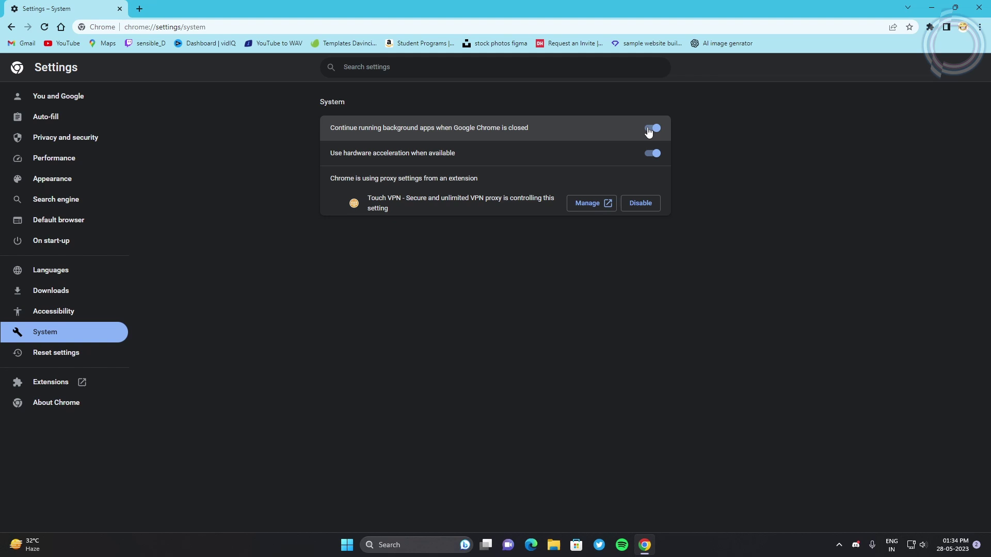
left_click(649, 131)
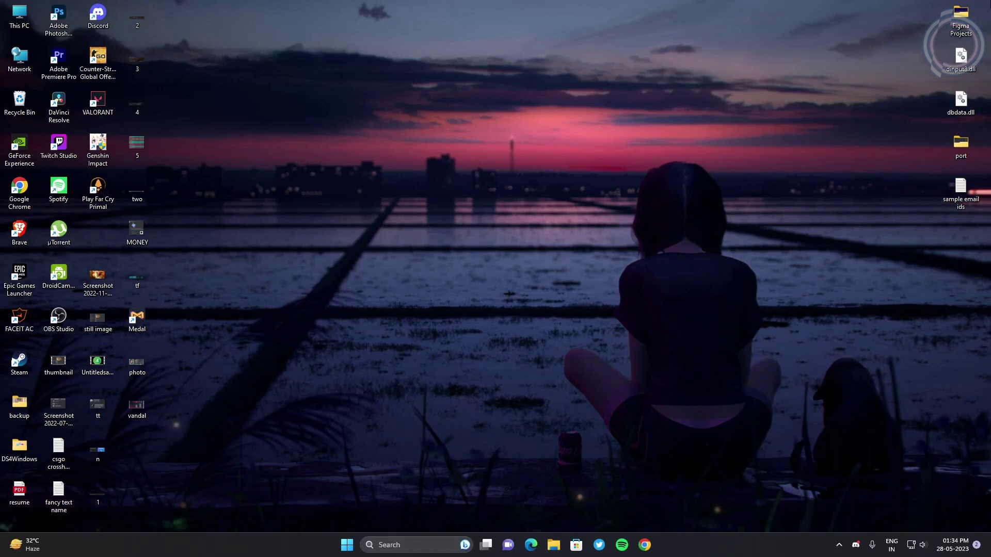
- Refresh the desktop, then confirm GeForce Experience has Game Ready Driver 532.03 installed
left_click(839, 544)
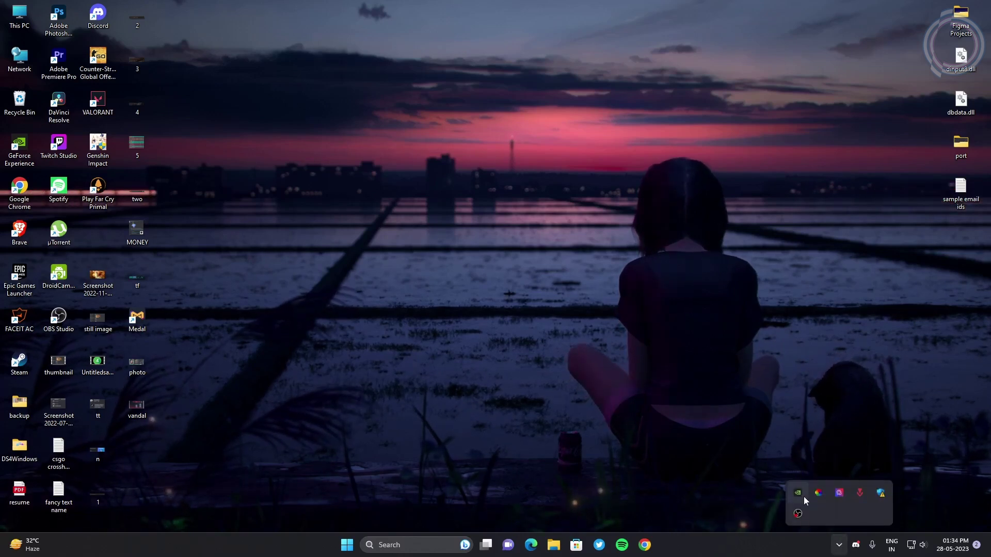
left_click(839, 548)
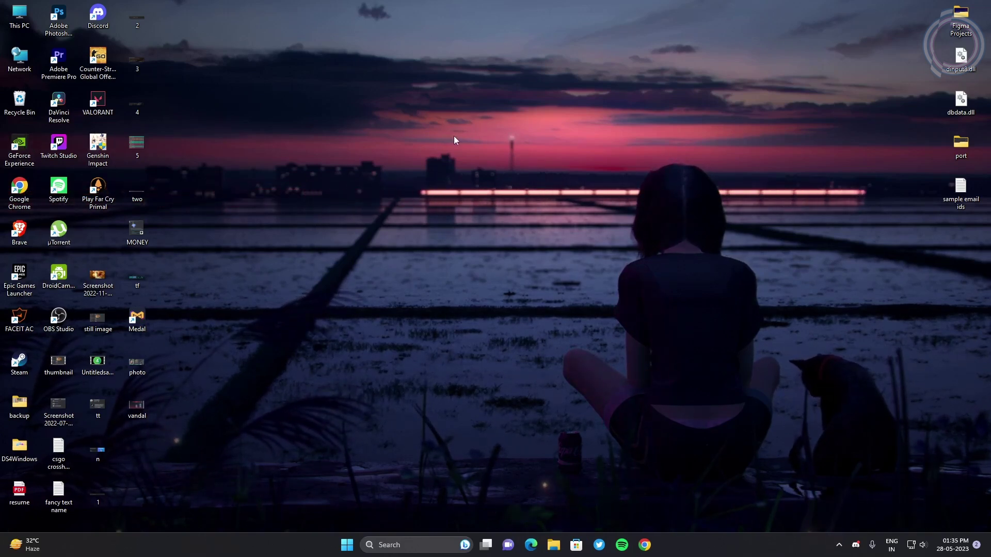
right_click(428, 99)
left_click(472, 138)
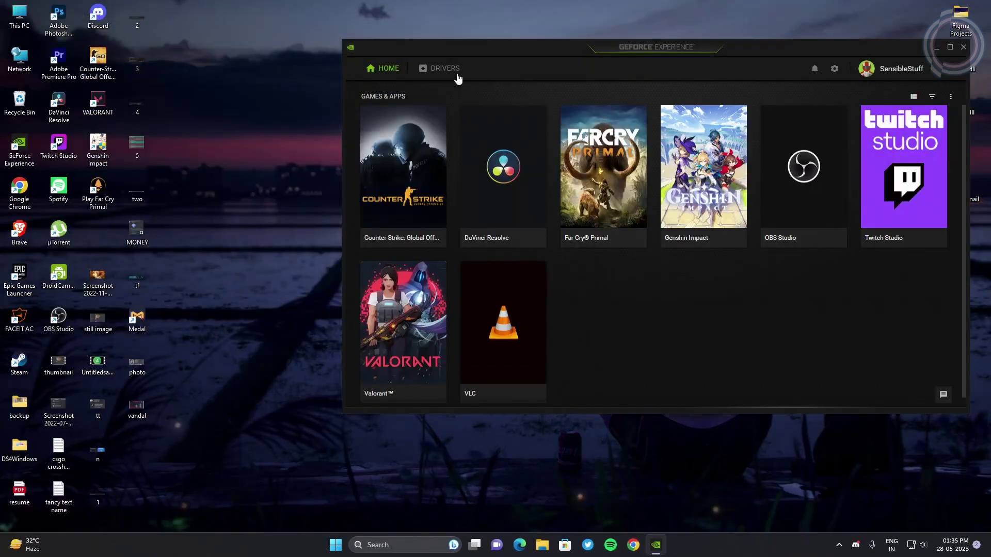
left_click(445, 69)
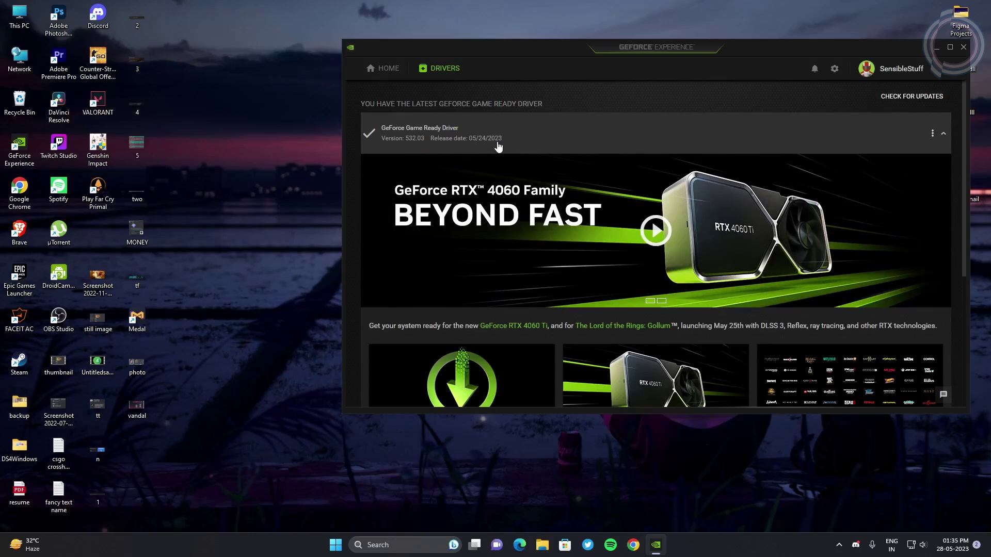
left_click(964, 48)
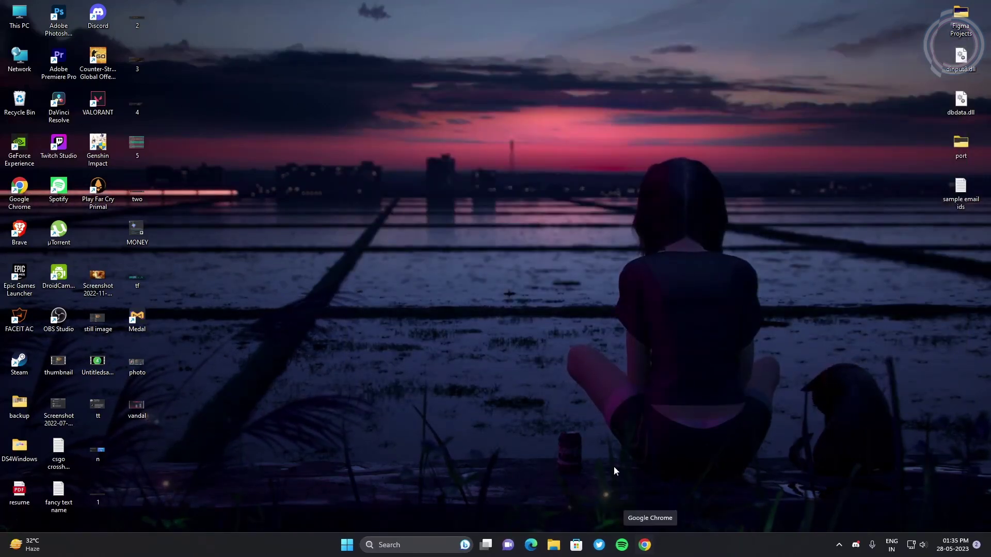
- Search 'nvidia gpu drivers' from Chrome's address bar
left_click(645, 545)
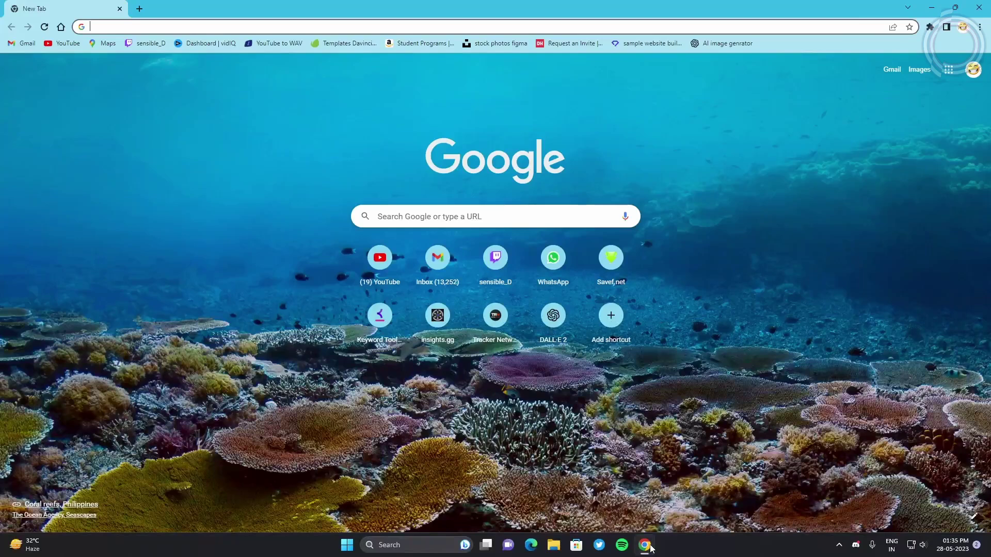
type("nvidi")
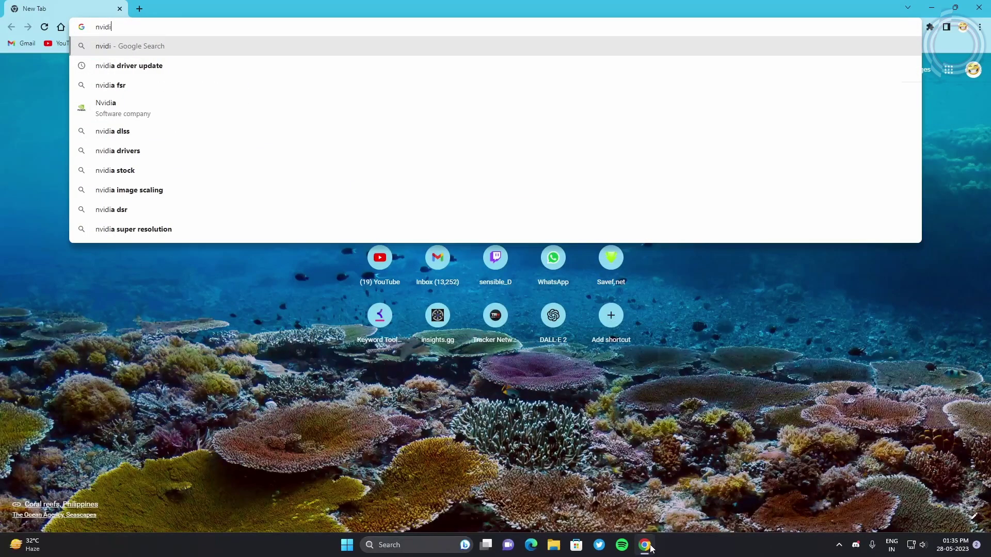
type("a gpu ")
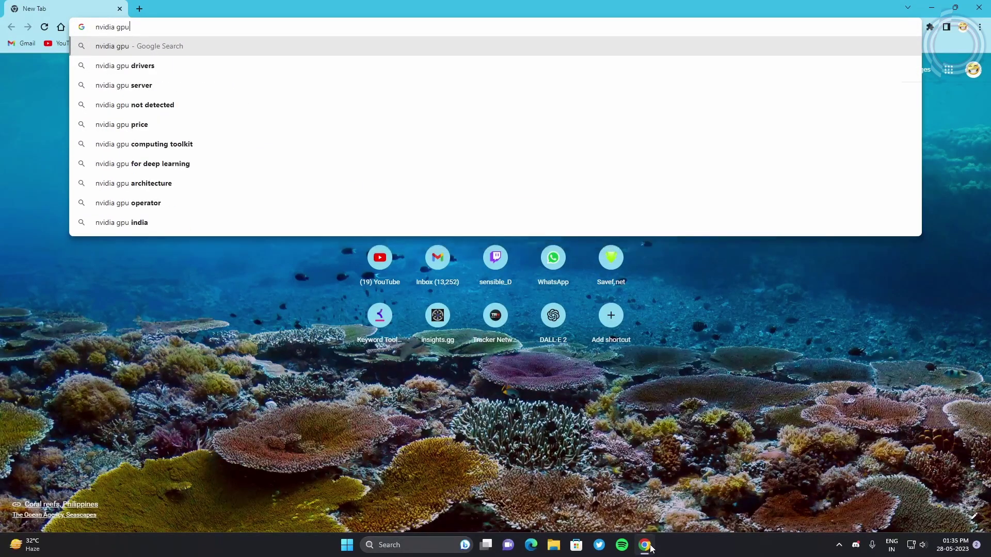
type("drivers")
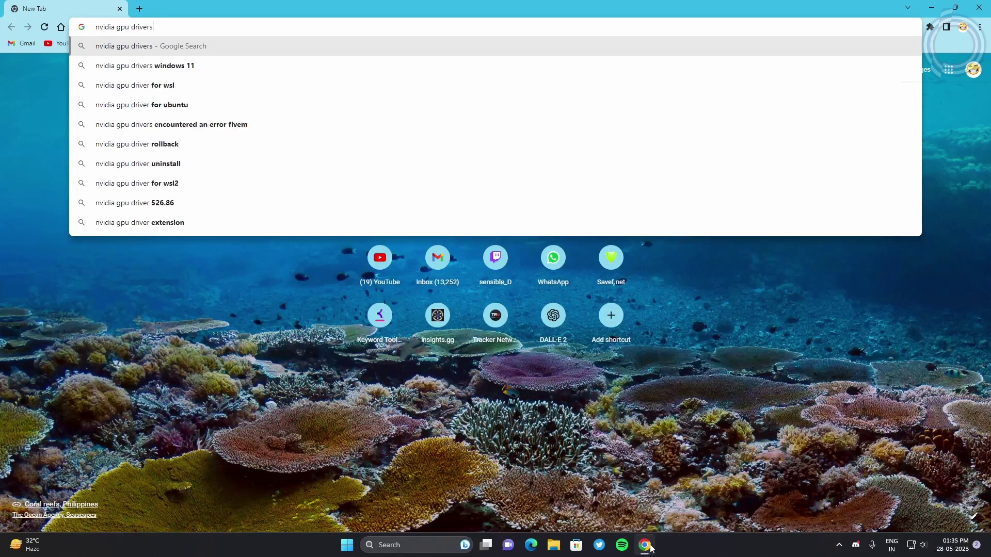
key("Return")
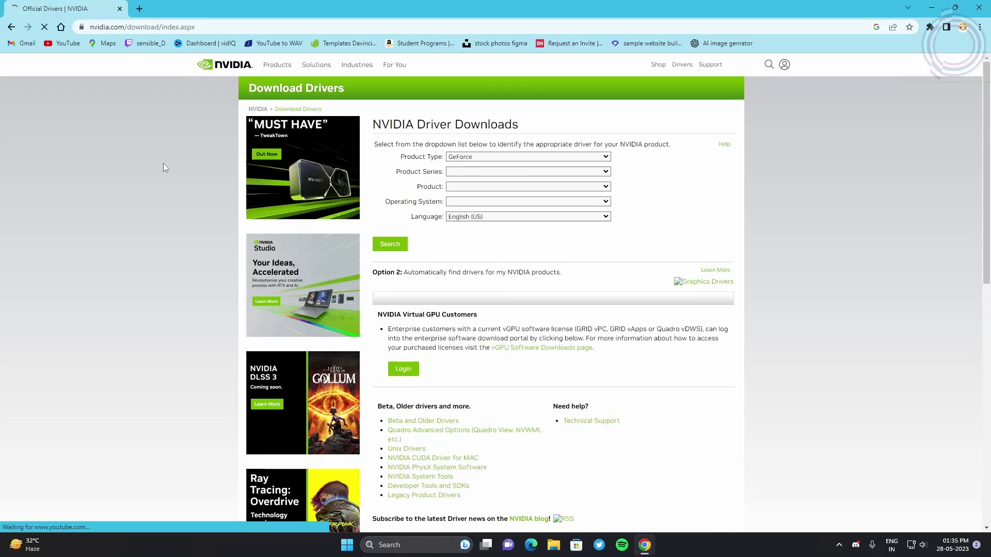
- Search NVIDIA drivers for GeForce 10 Series GT 1030, Windows 11, Game Ready Driver
left_click(465, 174)
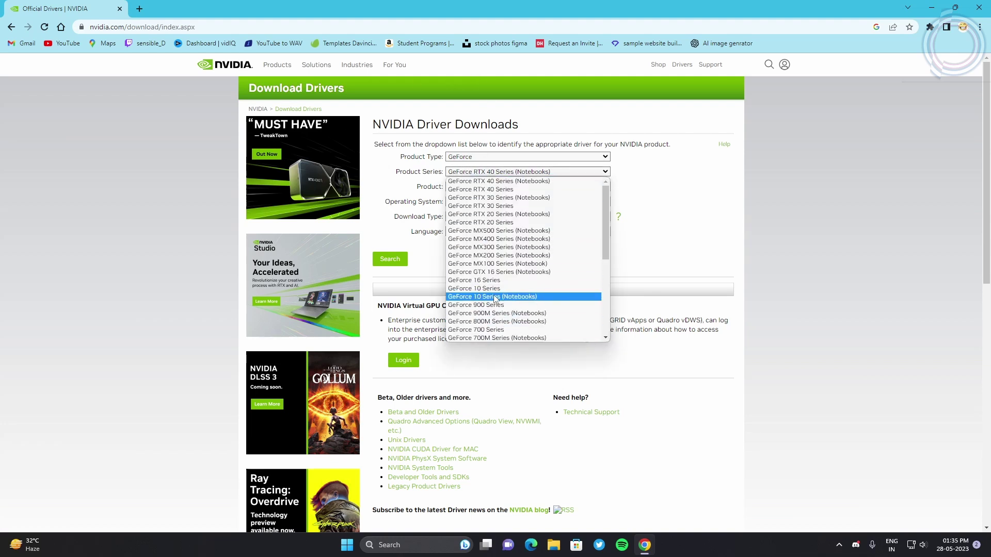
key("Escape")
left_click(492, 186)
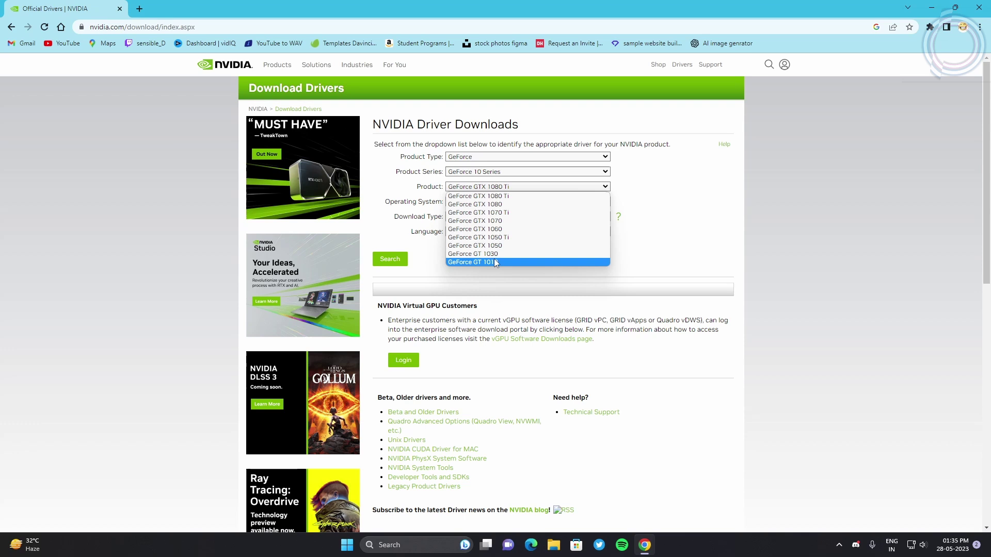
left_click(493, 255)
left_click(490, 201)
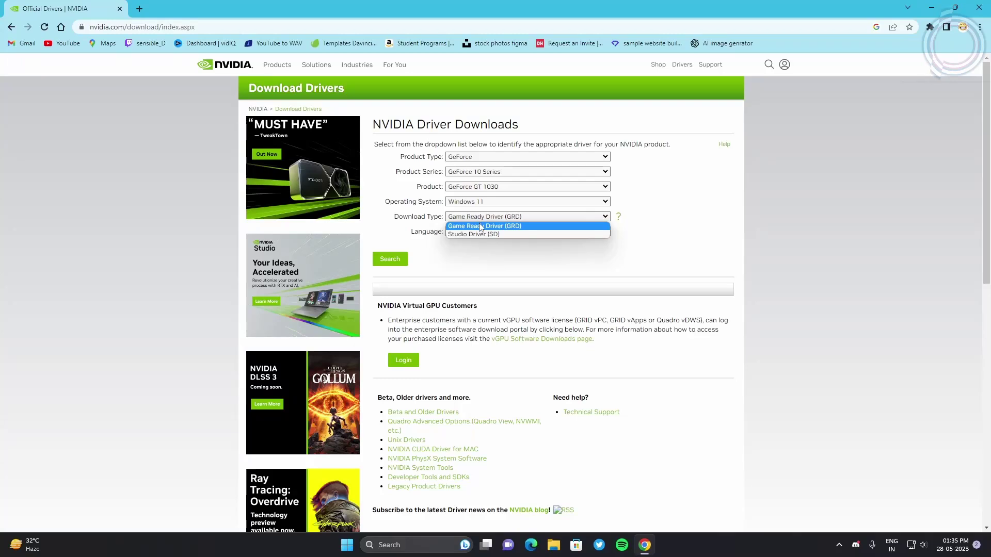
left_click(466, 223)
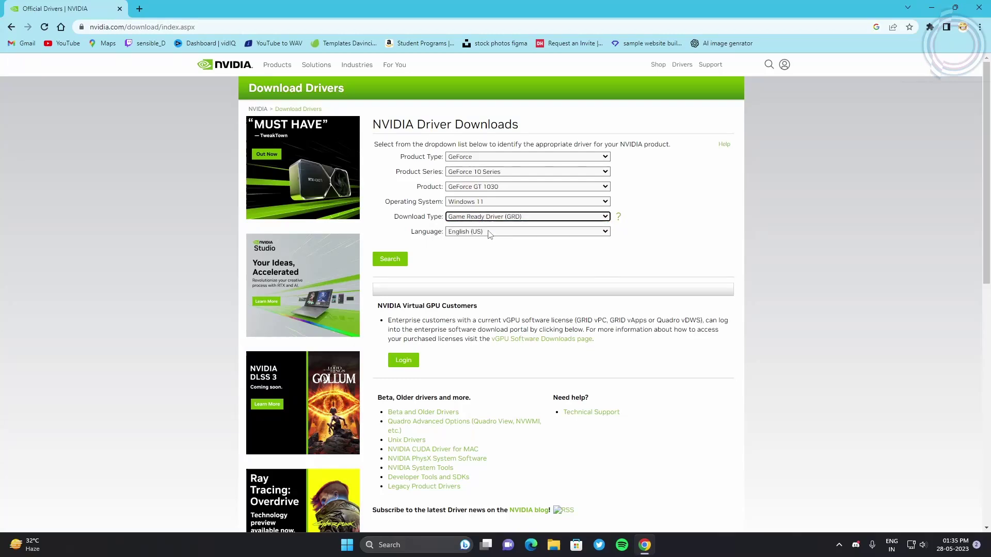
left_click(390, 260)
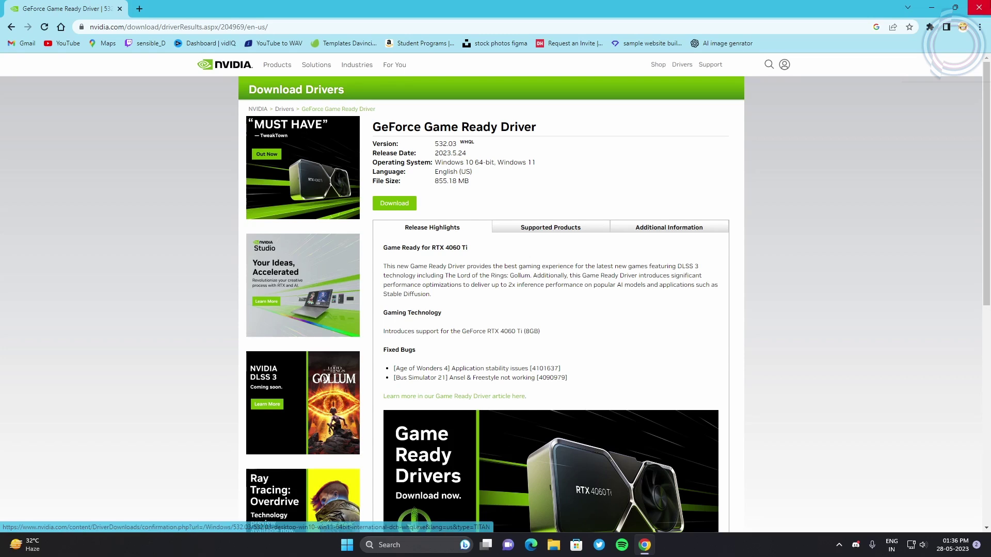
left_click(979, 8)
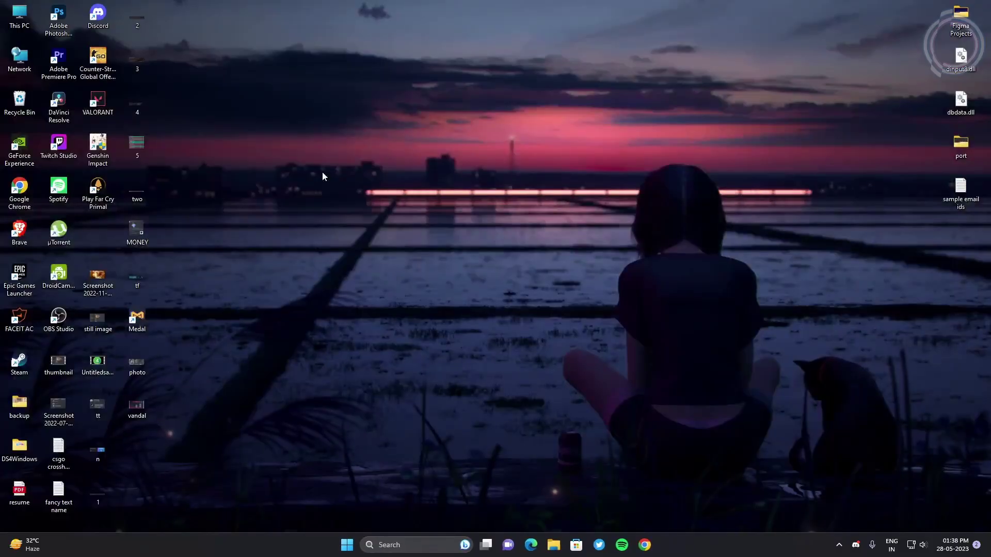
right_click(331, 183)
left_click(377, 219)
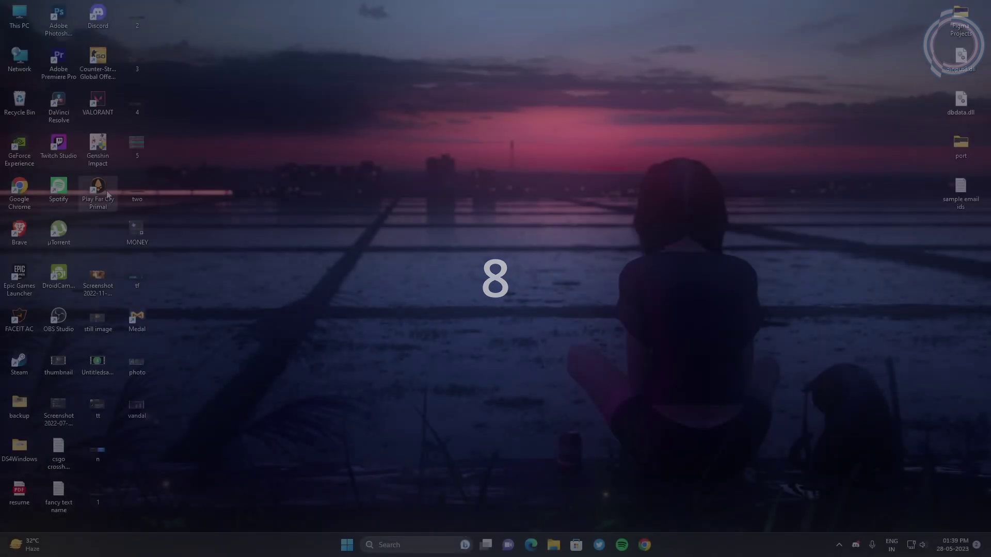
- Tick Disable fullscreen optimizations on the Far Cry Primal shortcut's Compatibility tab
right_click(104, 208)
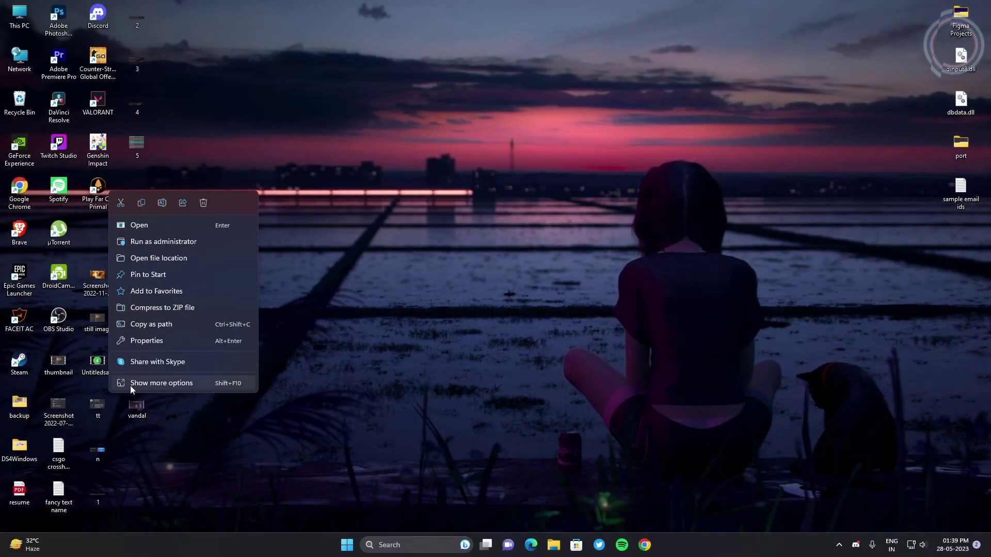
left_click(140, 341)
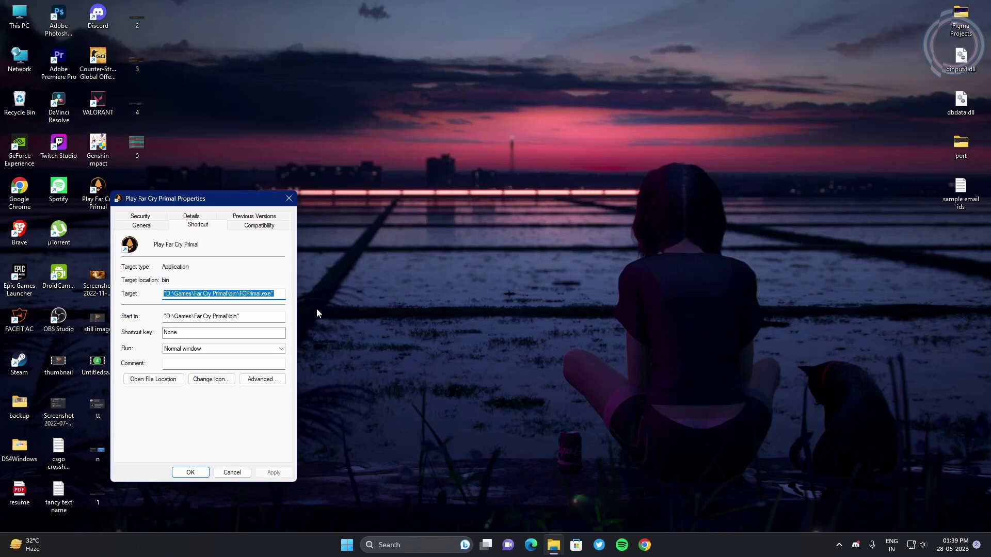
left_click(261, 226)
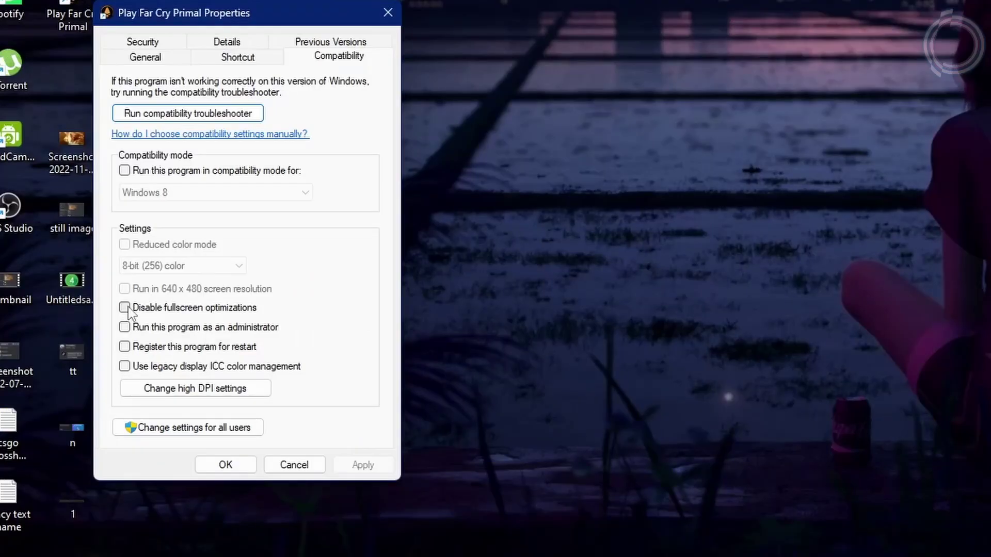
left_click(124, 308)
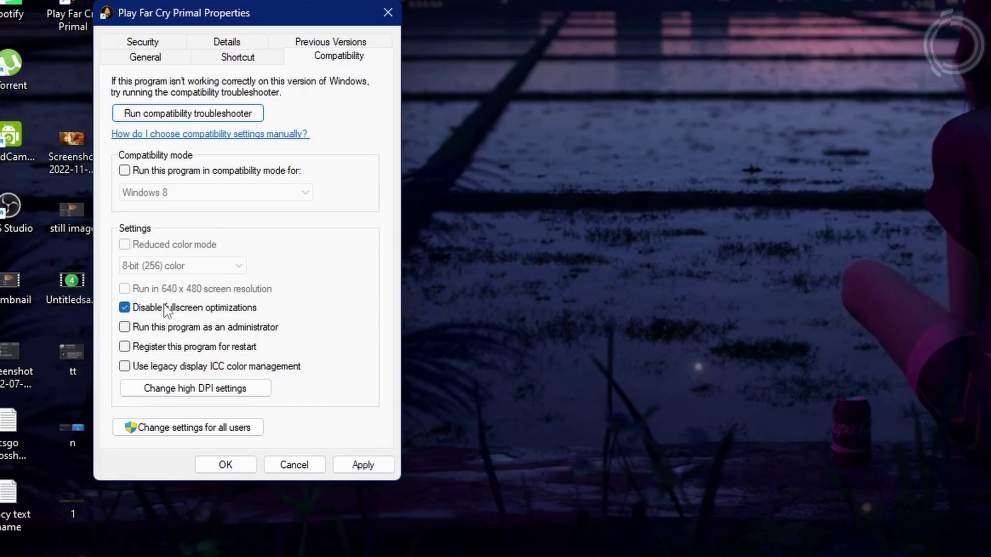
left_click(125, 308)
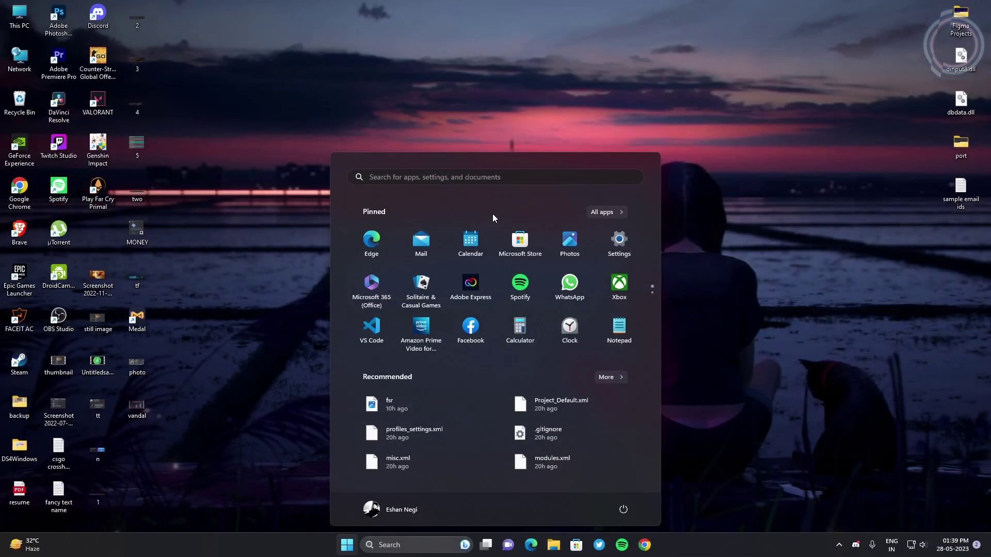
- Delete the 235 items in the %temp% folder, skipping the five in-use TMP files, and close Explorer
type("%")
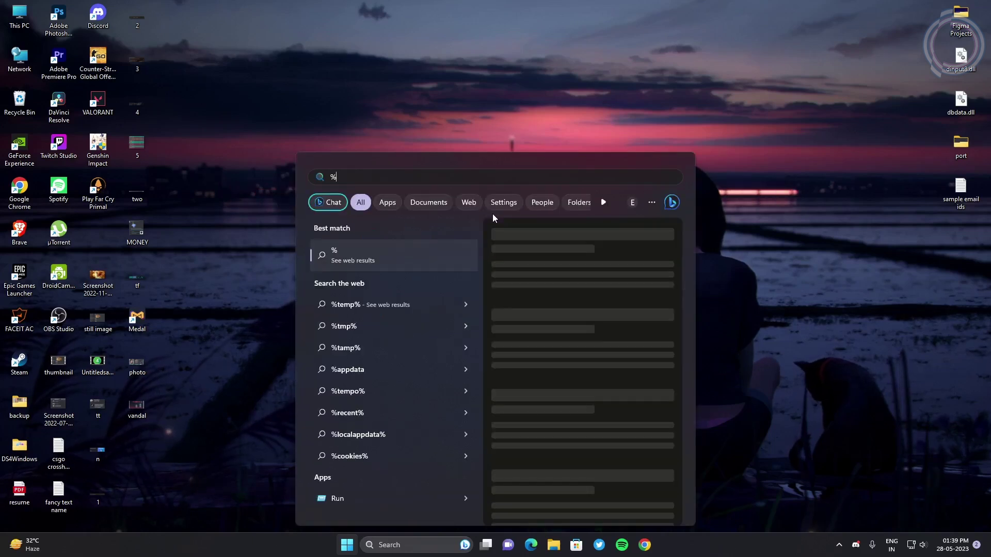
type("temp%")
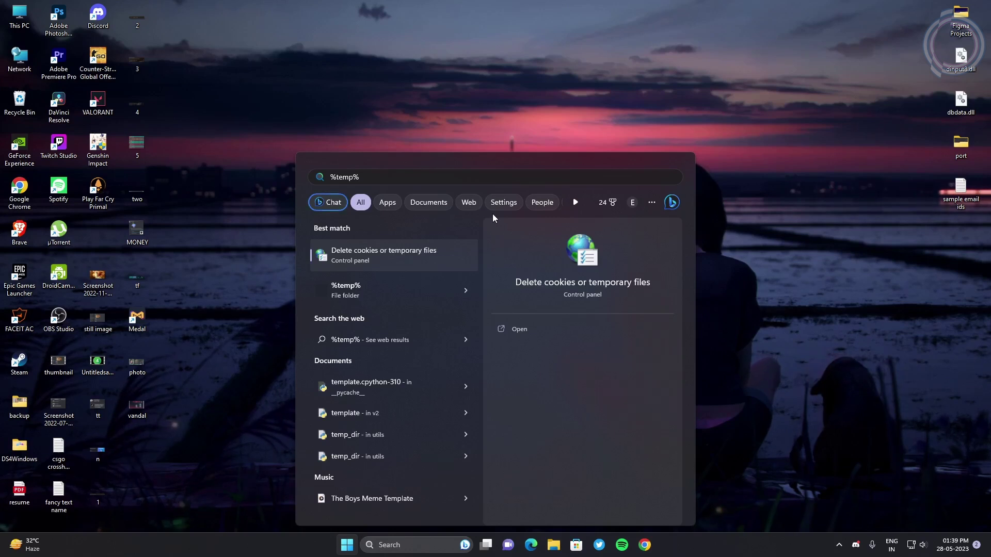
left_click(369, 300)
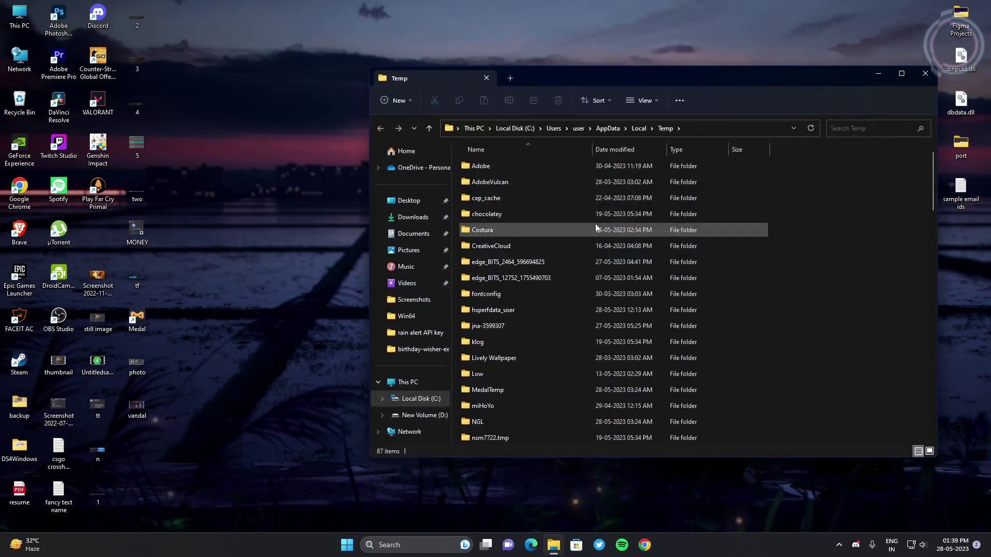
key("ctrl+a")
key("Delete")
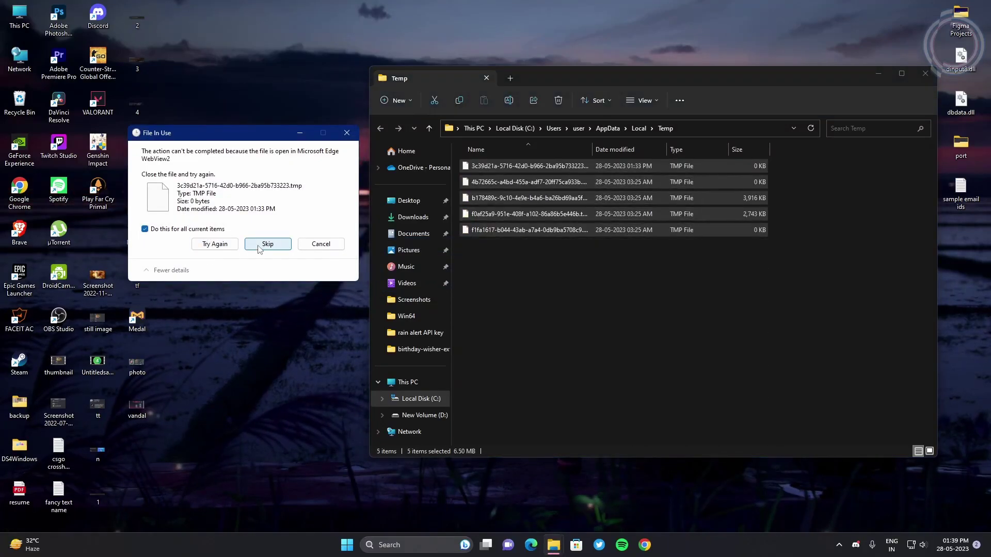
left_click(268, 244)
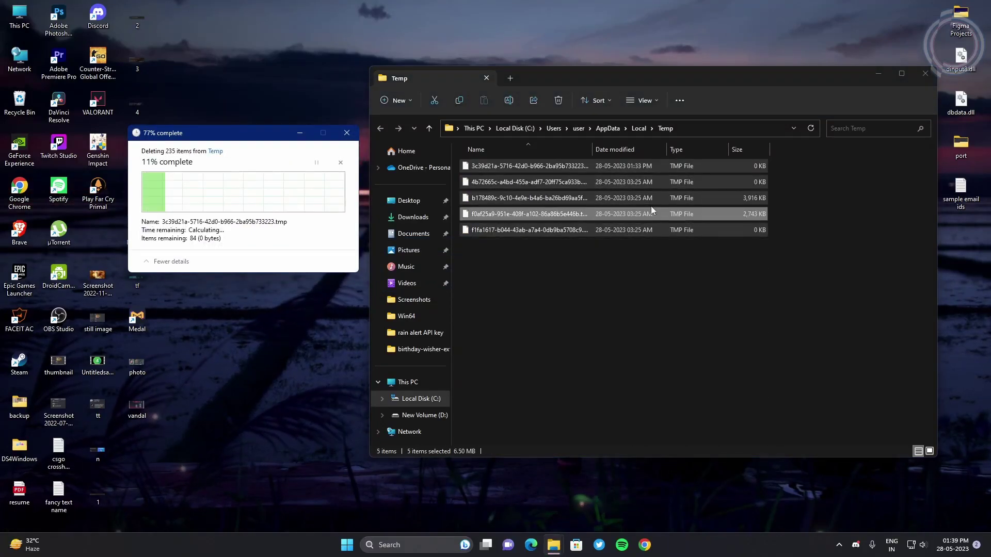
left_click(919, 79)
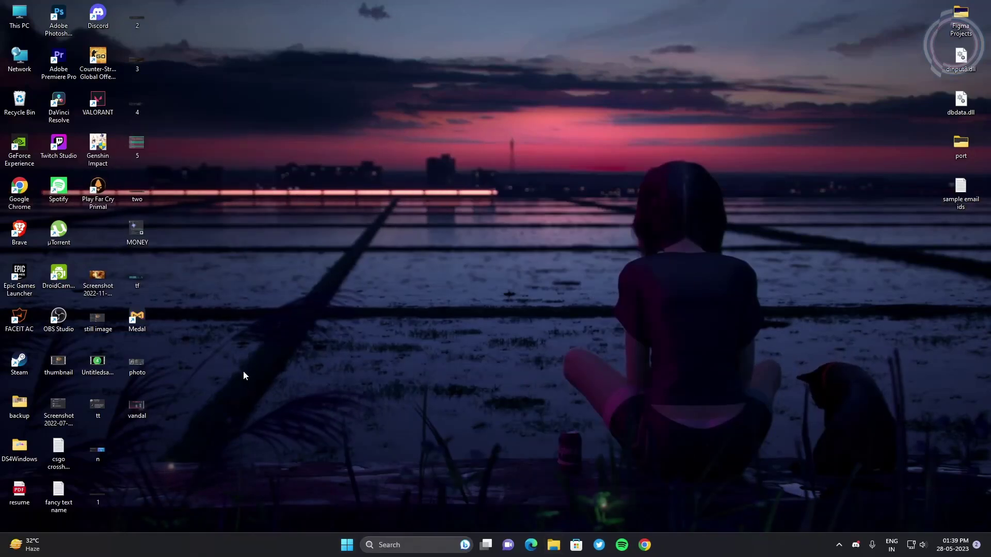
- Open the Prefetch folder with administrator permission and delete all 374 of its files
key("super+r")
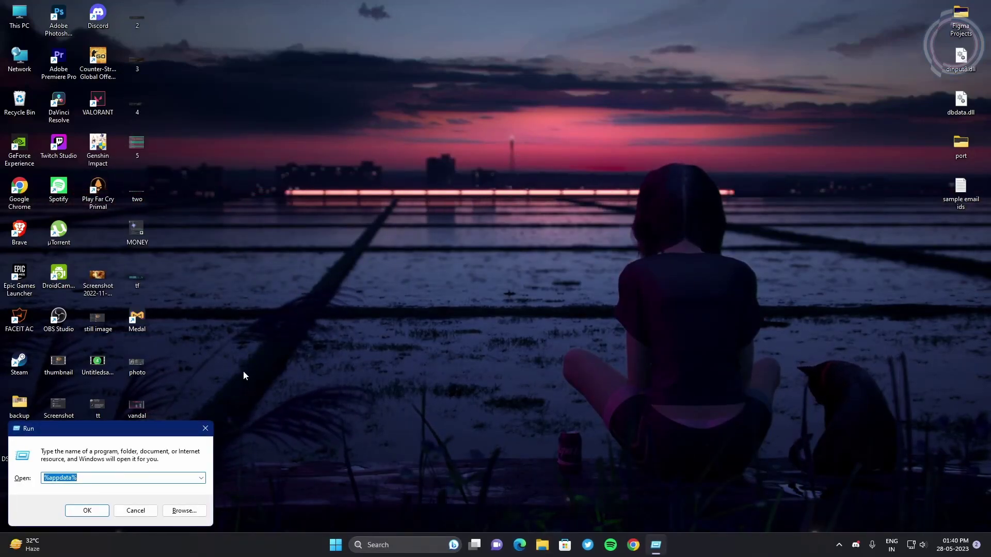
type("p")
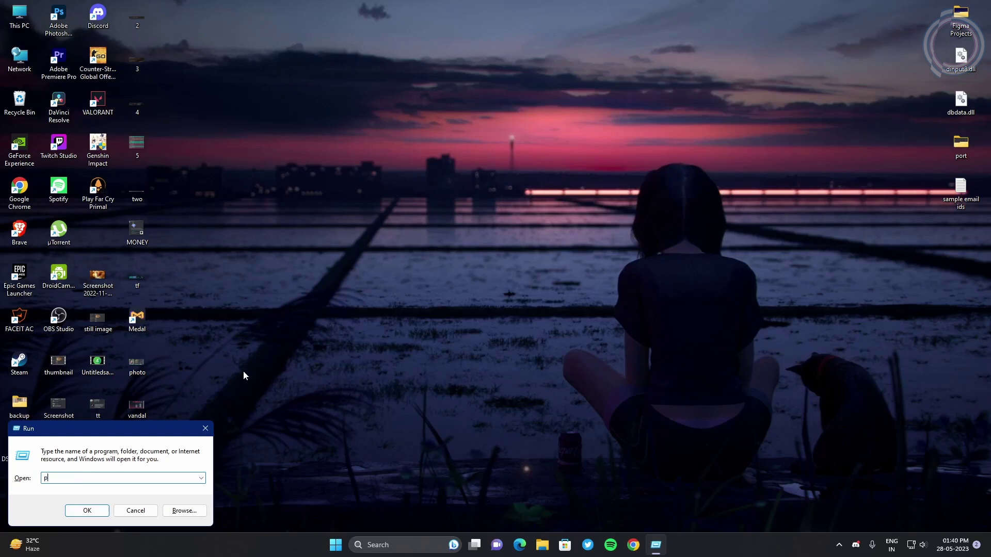
type("refetch")
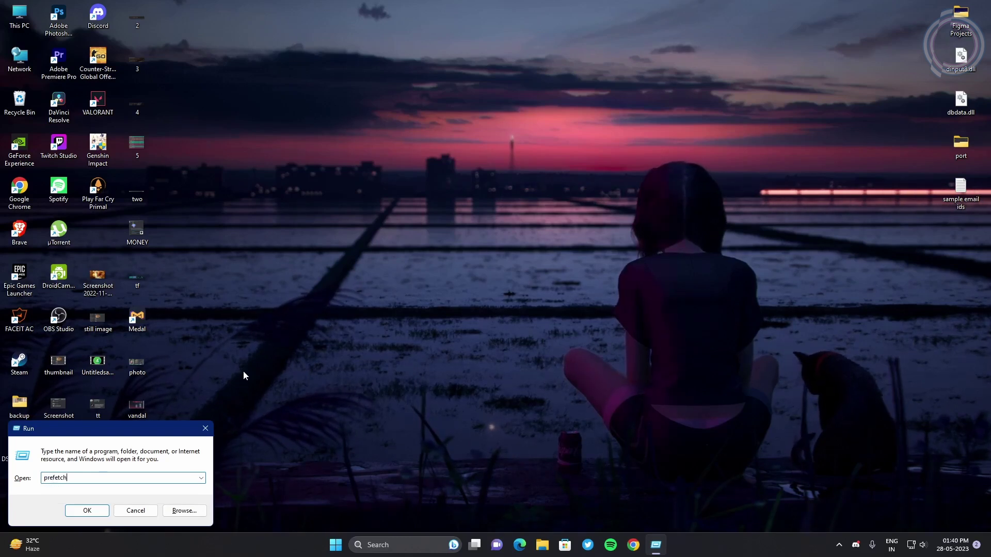
key("Return")
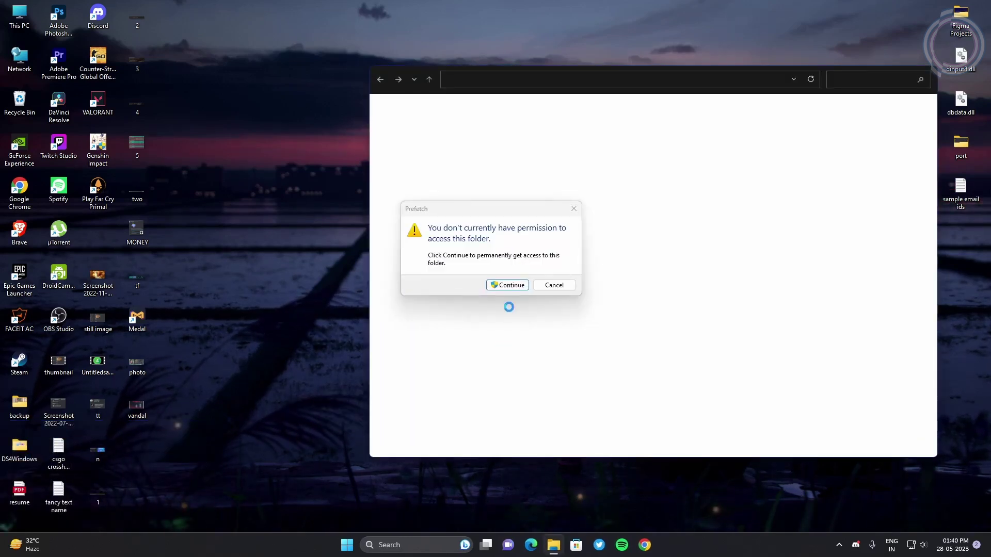
left_click(508, 285)
left_click(524, 279)
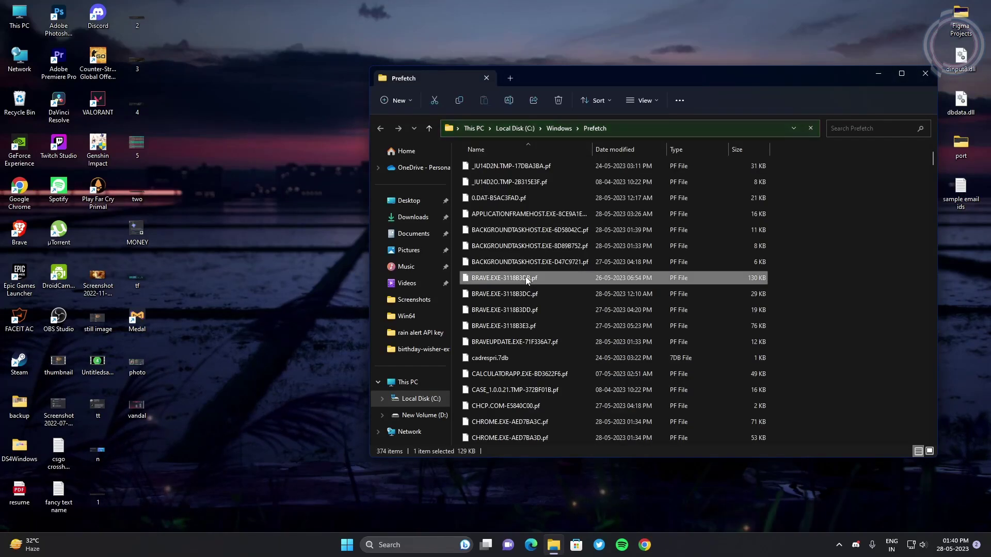
key("ctrl+a")
key("Delete")
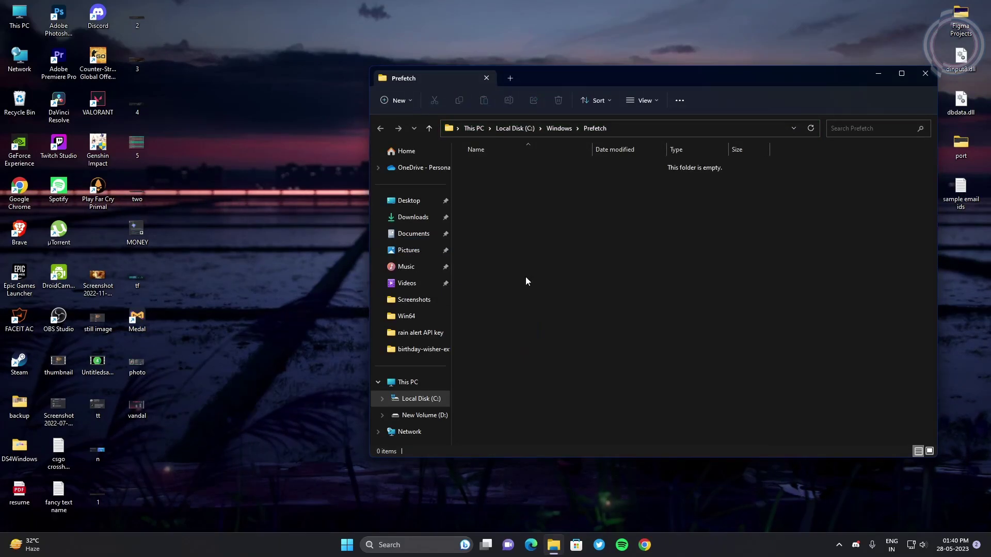
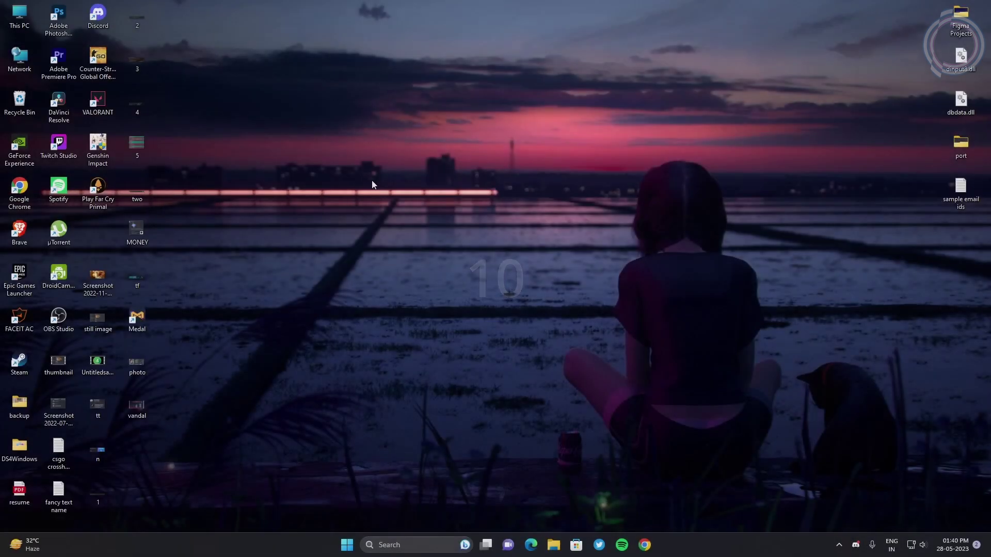
- Search Windows for 'defrag' and launch the Defragment and Optimize Drives app
key("super")
type("discordefrag")
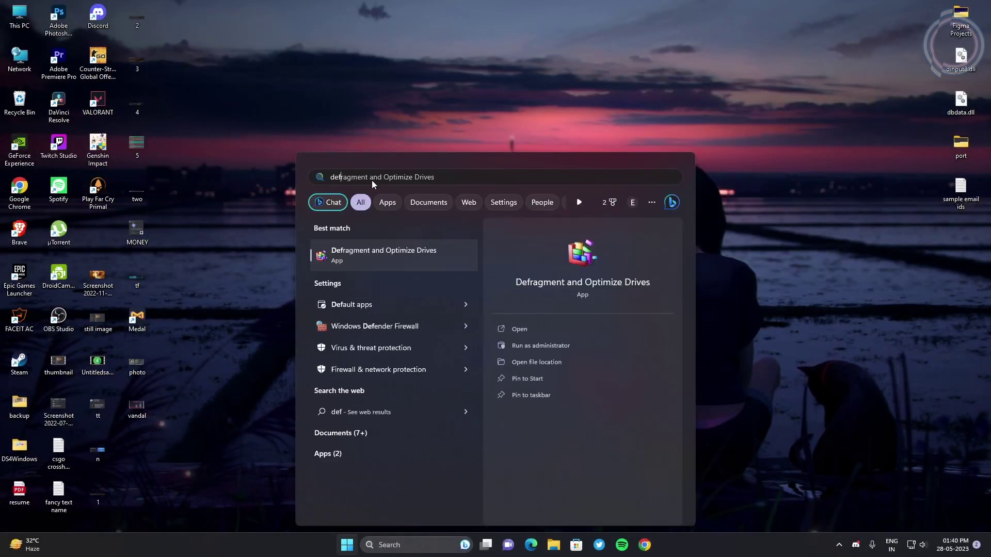
key("Return")
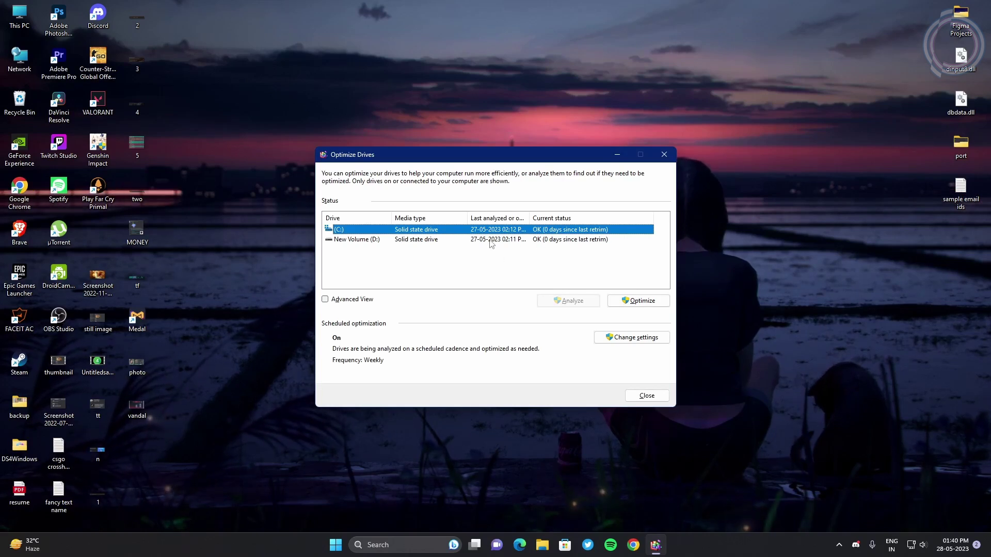
- Optimize the New Volume (D:) and (C:) drives, briefly showing then hiding the hidden volumes
left_click(491, 242)
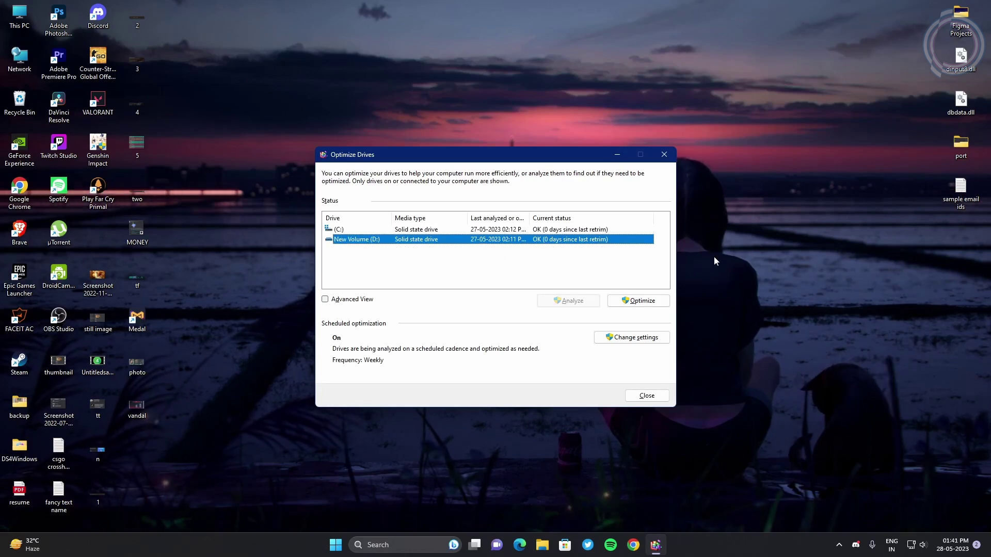
left_click(651, 305)
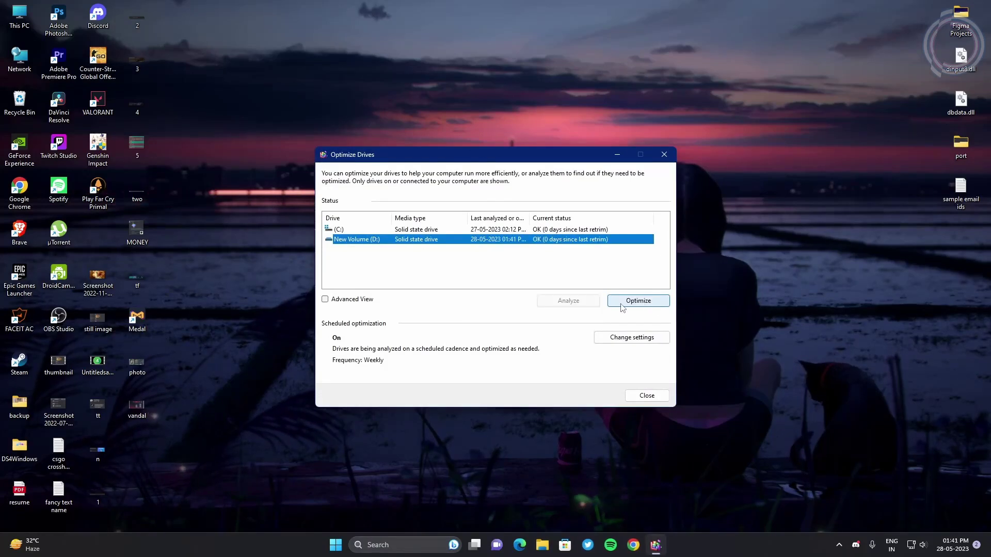
left_click(622, 304)
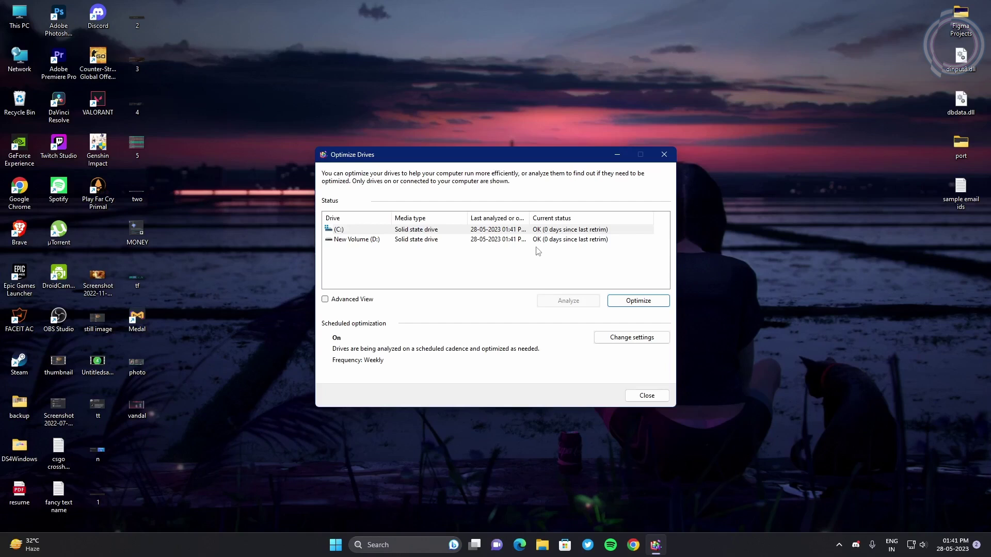
left_click(325, 300)
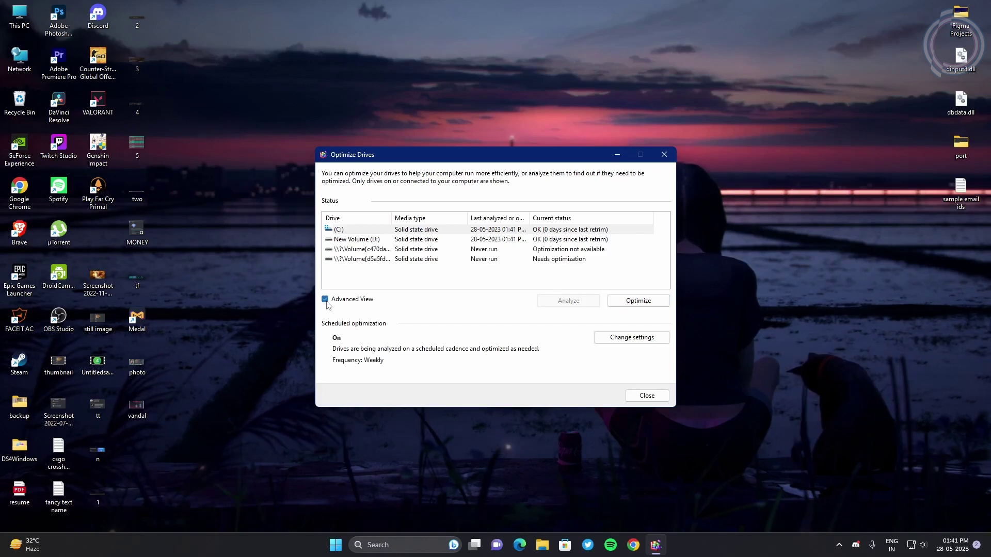
left_click(326, 301)
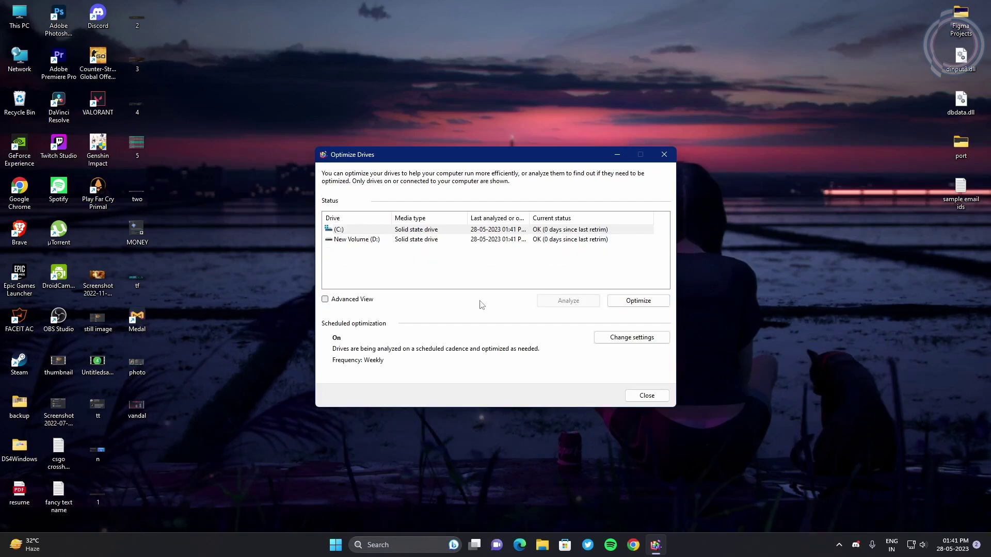
- Confirm the optimization schedule frequency stays Weekly and cancel the schedule dialog unchanged
left_click(616, 338)
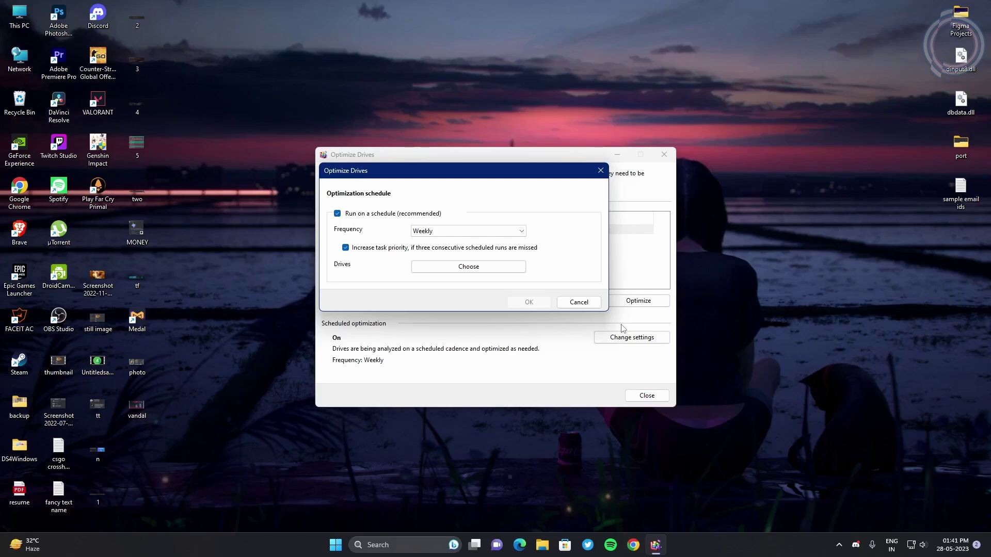
left_click(448, 232)
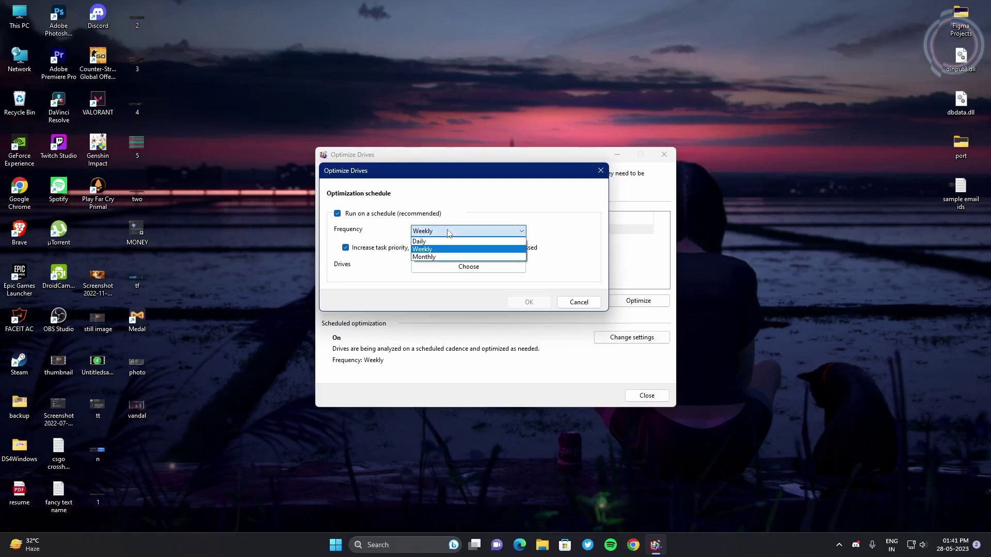
left_click(448, 233)
left_click(448, 233)
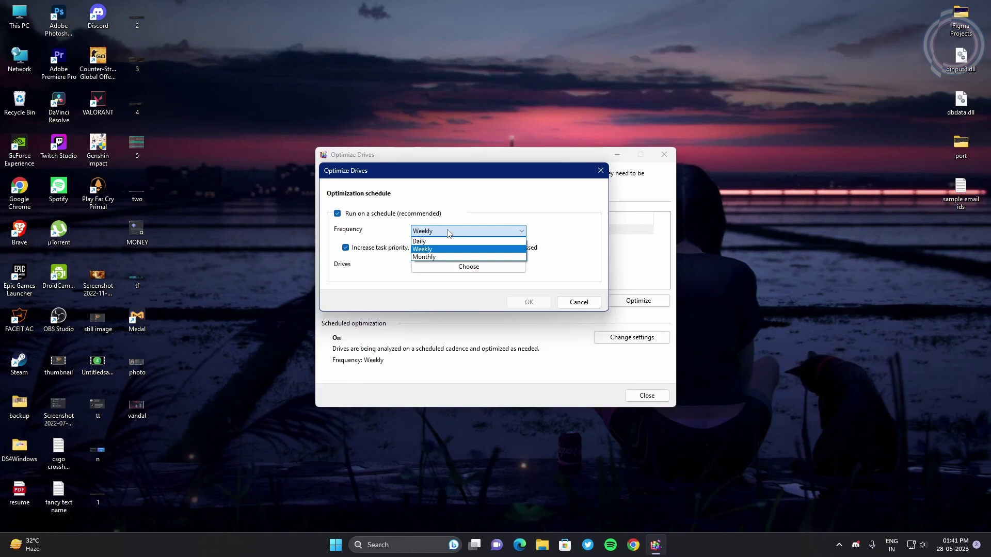
left_click(441, 249)
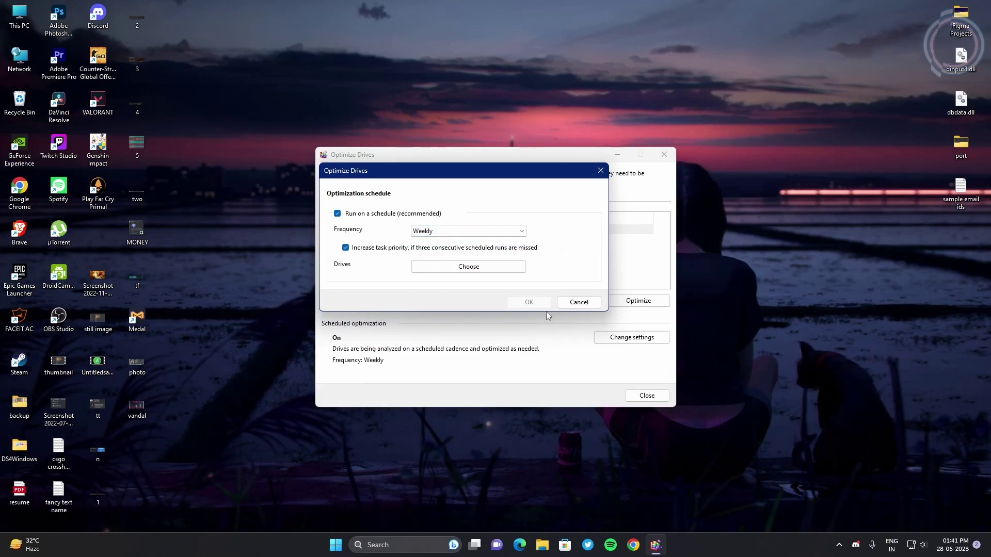
left_click(600, 172)
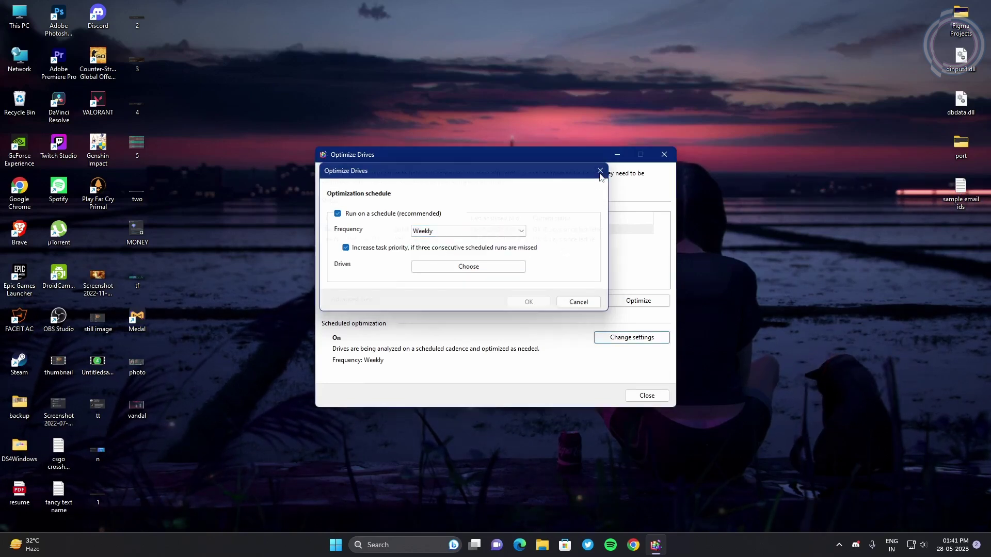
- Close Optimize Drives, search 'cpu' to open the Unpark-CPU-App folder, and select UnparkCPU
left_click(664, 155)
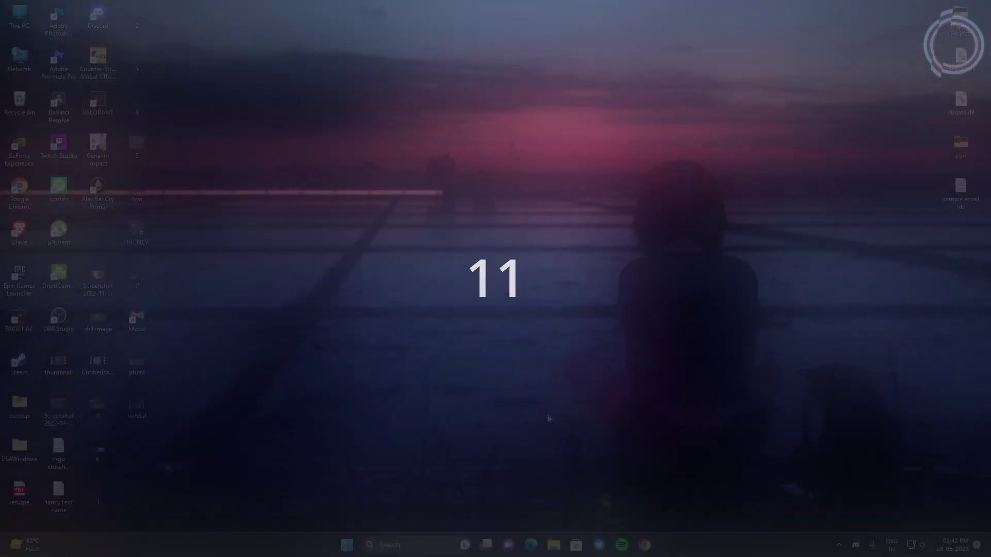
key("super")
type("cpu")
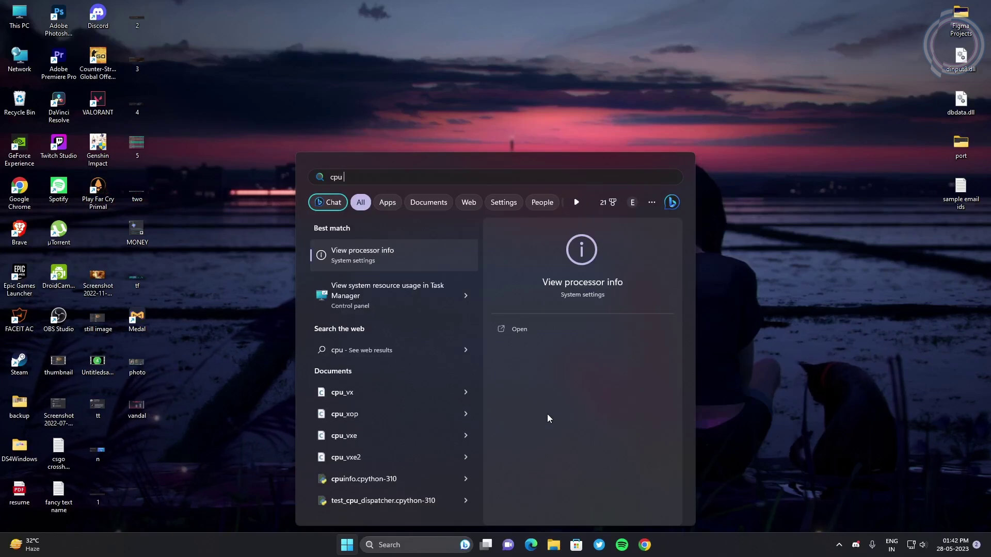
type(" u")
key("Return")
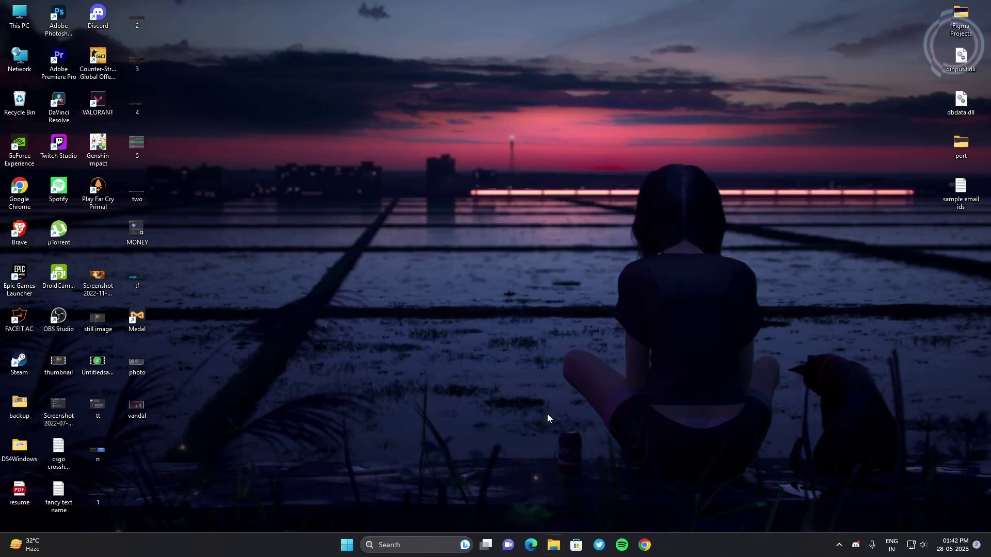
left_click(512, 192)
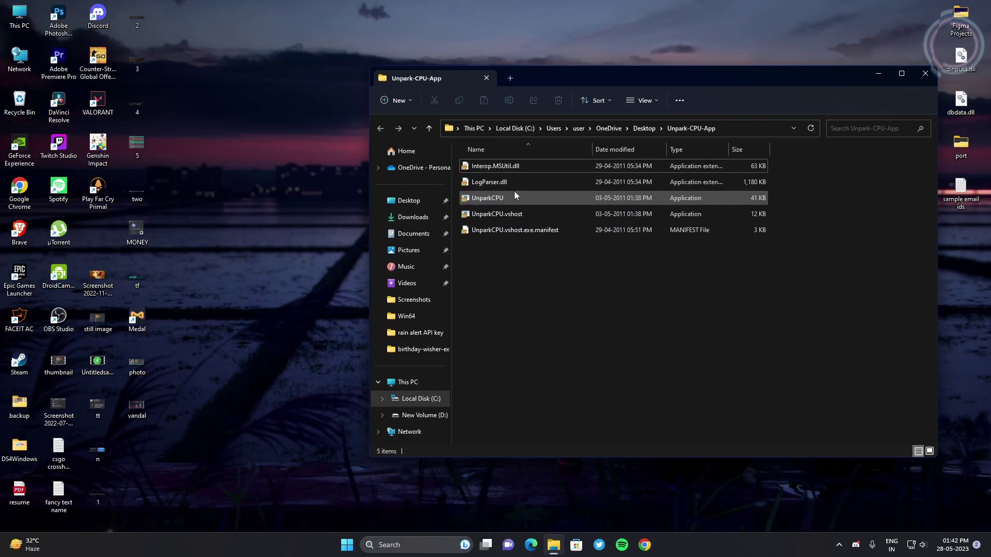
left_click(643, 197)
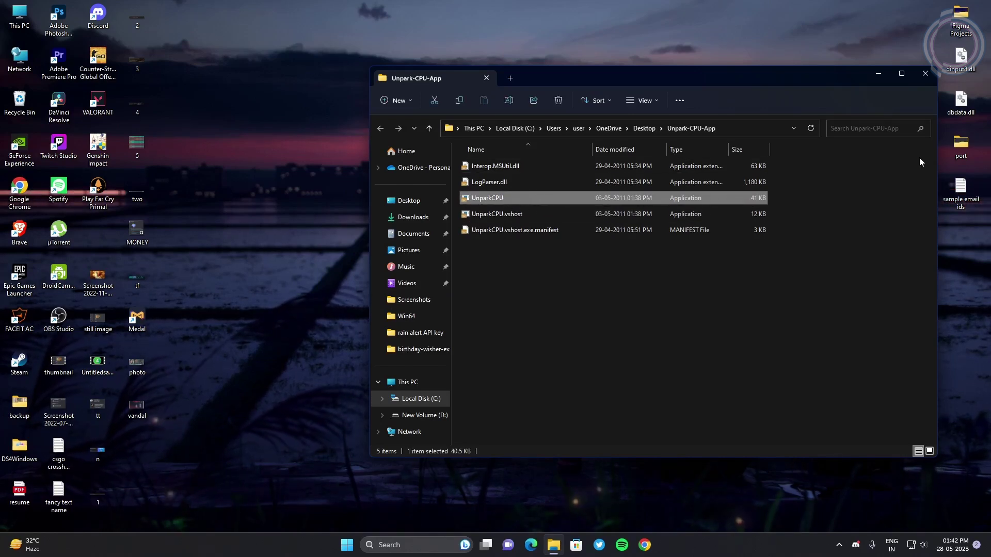
left_click(931, 78)
right_click(447, 123)
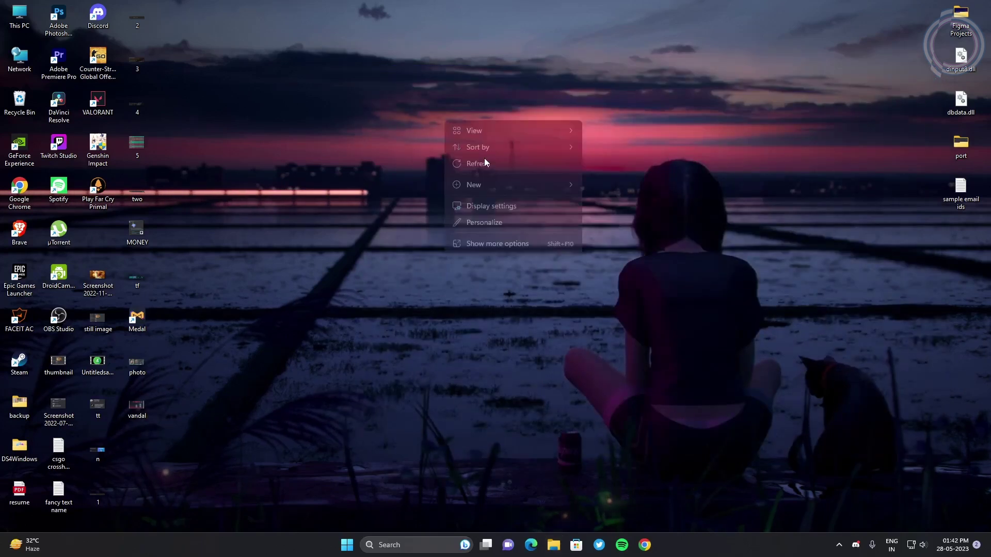
left_click(489, 166)
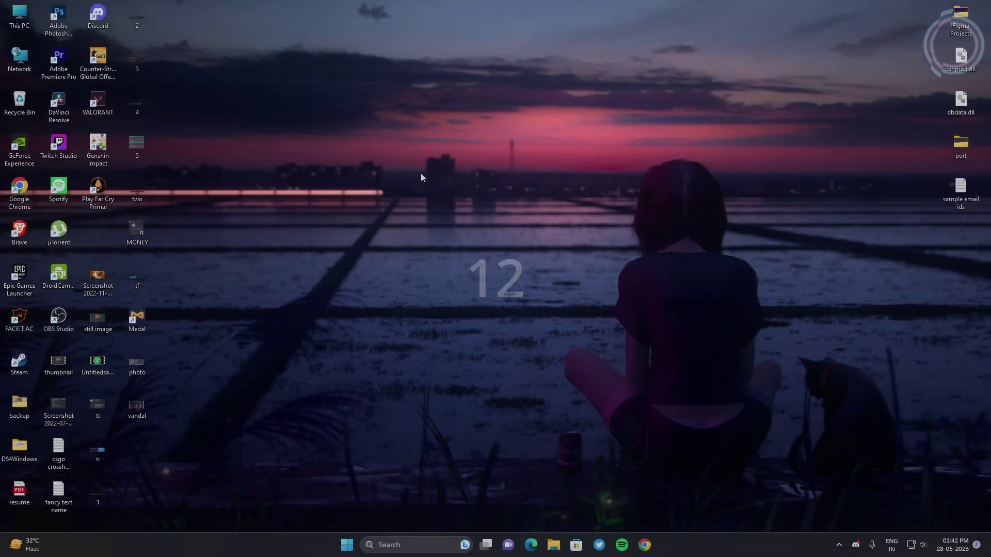
right_click(317, 114)
left_click(373, 155)
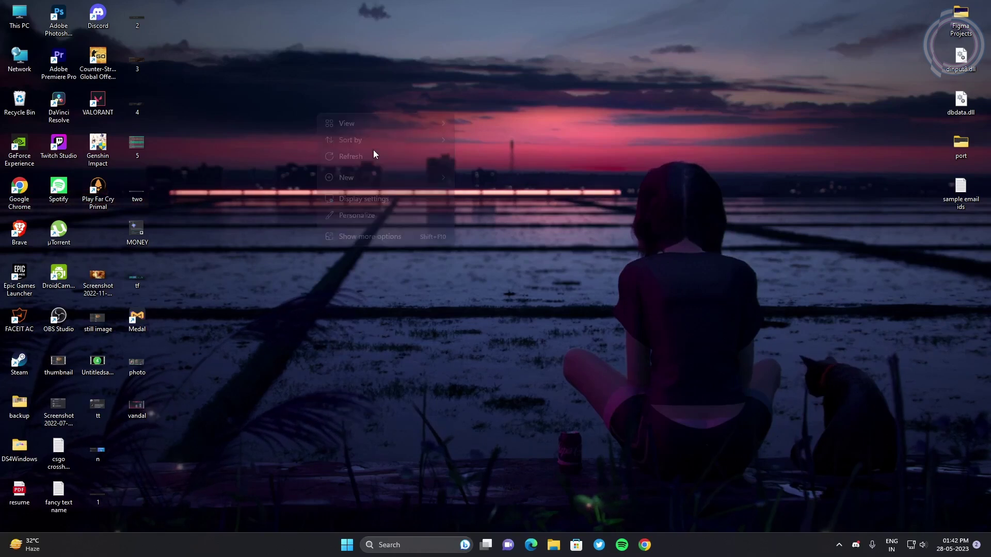